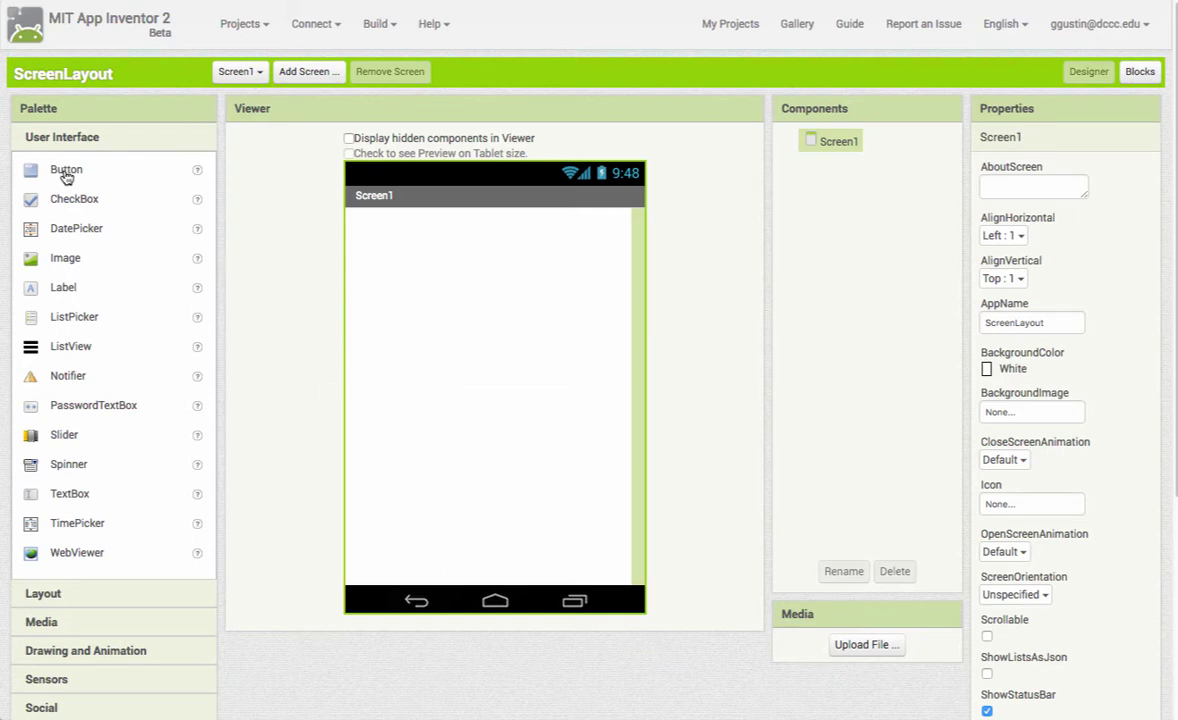
# Add a Button, a Label and a TextBox to Screen1, stacked in that order
pyautogui.moveTo(66, 174); pyautogui.dragTo(452, 256)
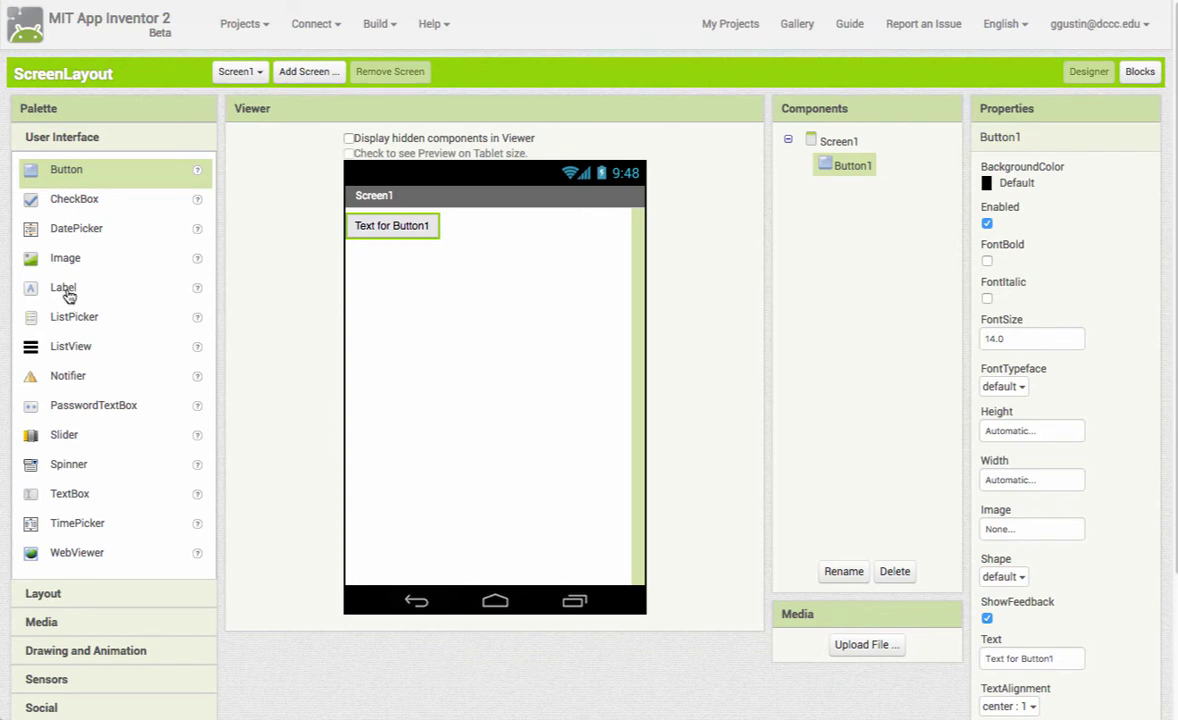
pyautogui.moveTo(68, 295); pyautogui.dragTo(433, 267)
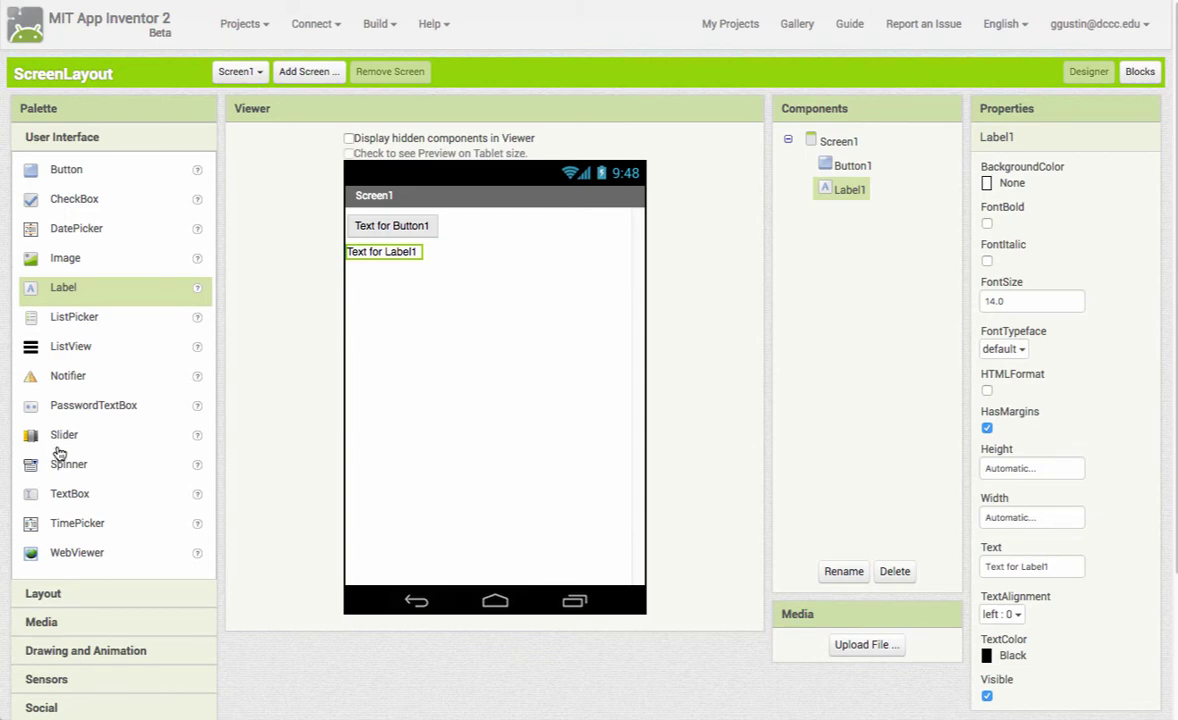
pyautogui.moveTo(56, 494); pyautogui.dragTo(386, 314)
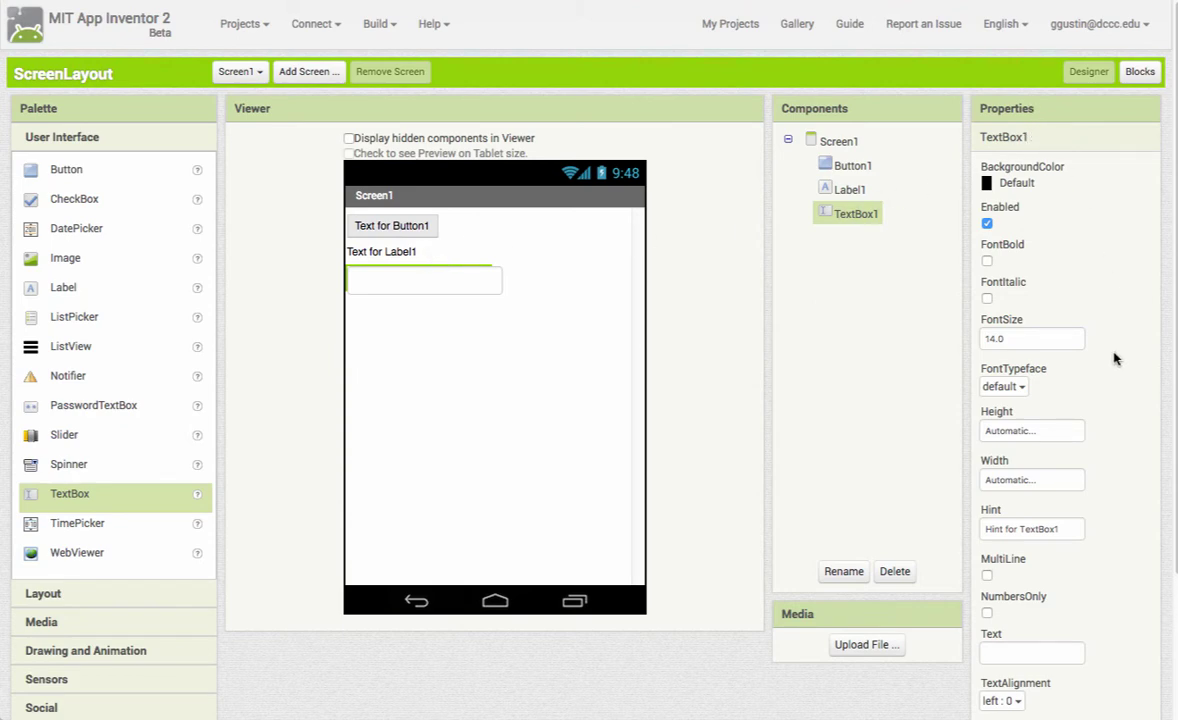
# Try Screen1's horizontal alignment at Right : 2 and set it to Center : 3
pyautogui.click(850, 146)
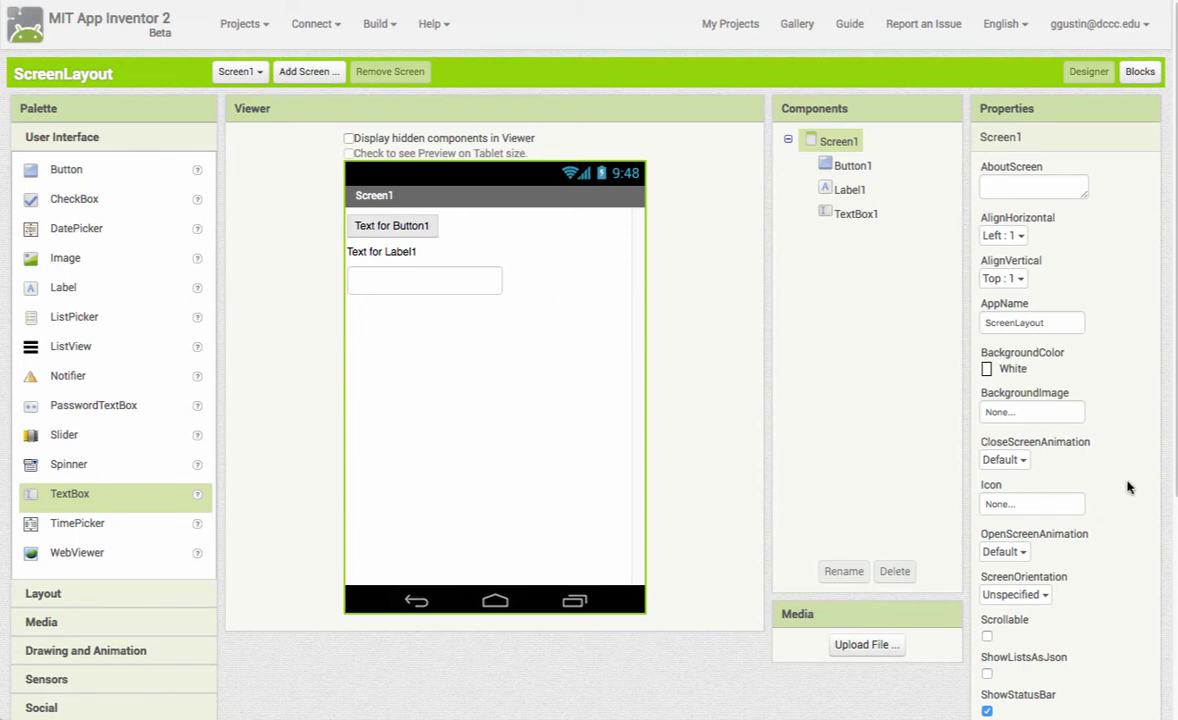
pyautogui.scroll(-1, 1115, 484)
pyautogui.scroll(-1, 1110, 482)
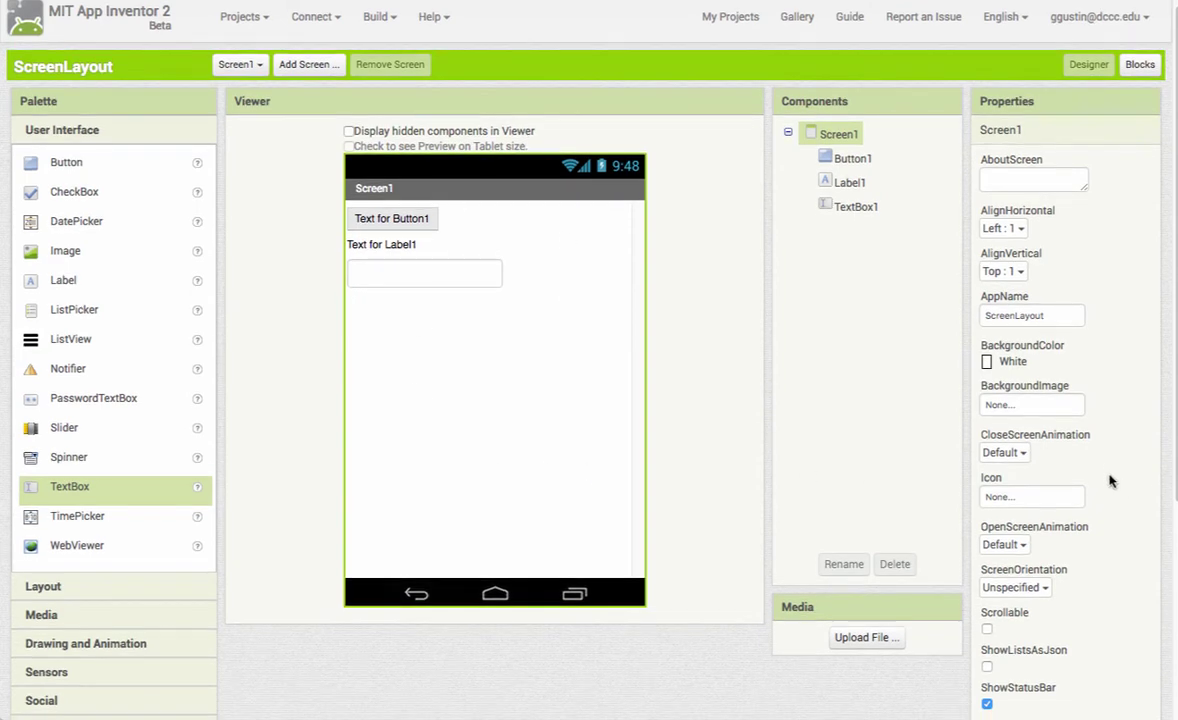
pyautogui.click(1022, 230)
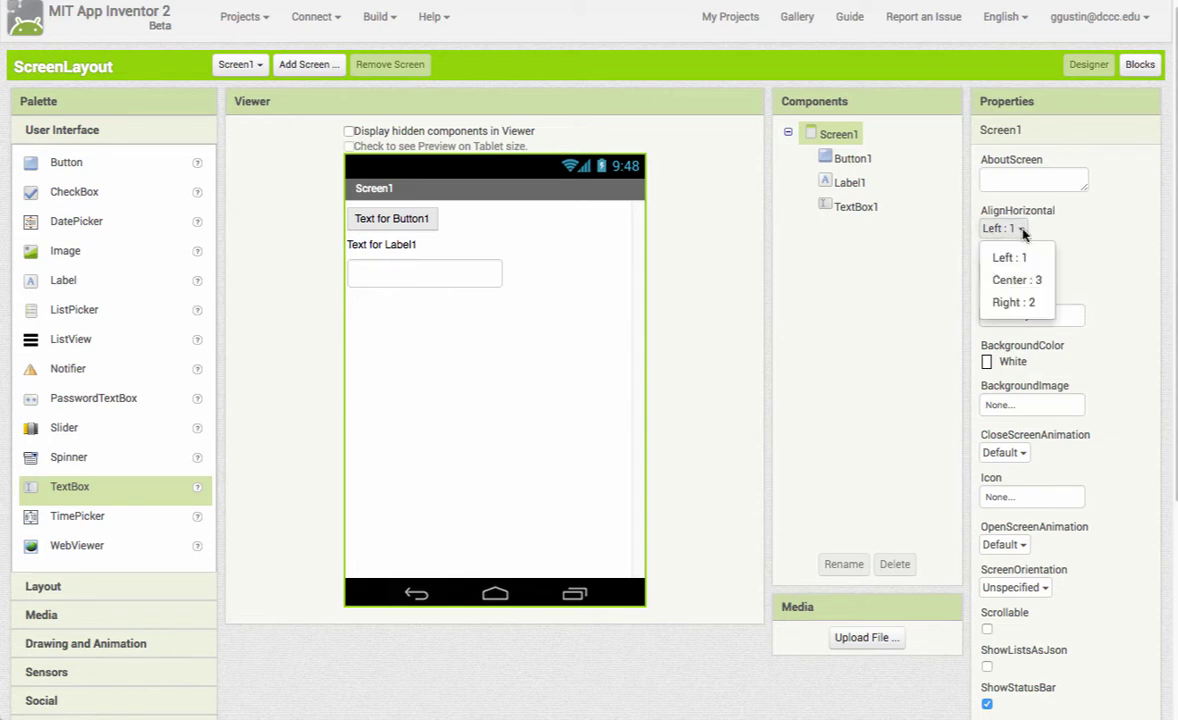
pyautogui.click(1022, 301)
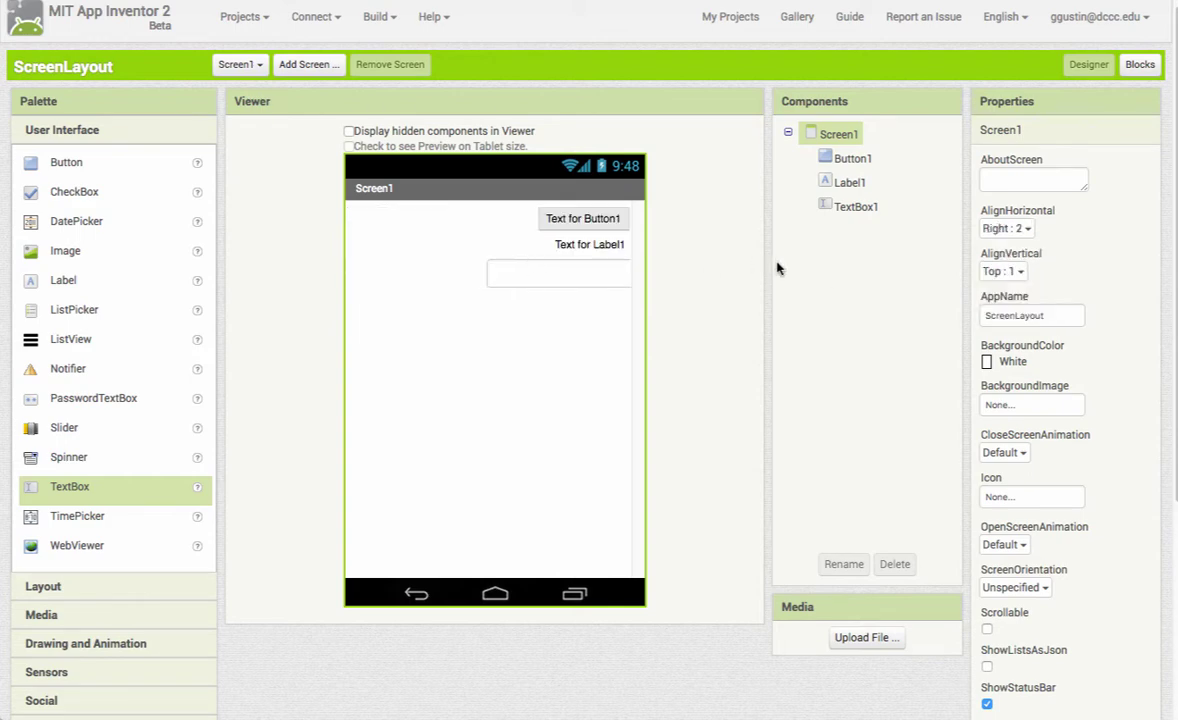
pyautogui.click(1005, 228)
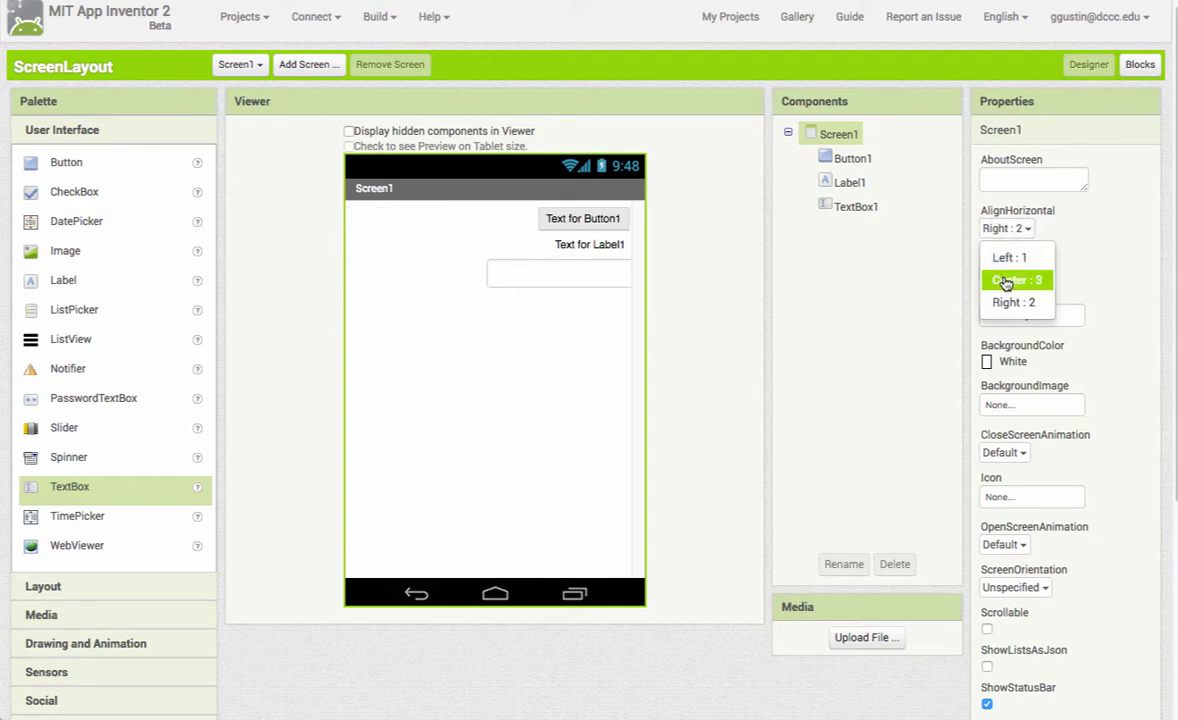
pyautogui.click(1015, 279)
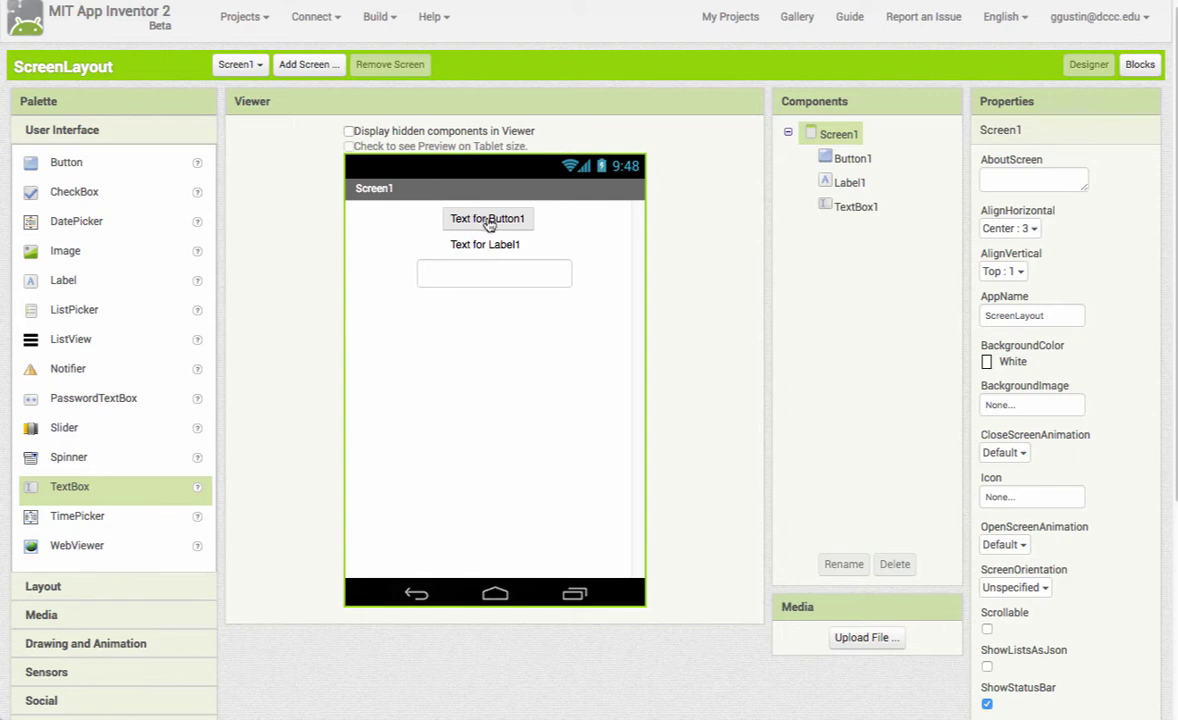
# Try Screen1's vertical alignment at Bottom : 3 and Center : 2, and return it to Top : 1
pyautogui.click(1006, 273)
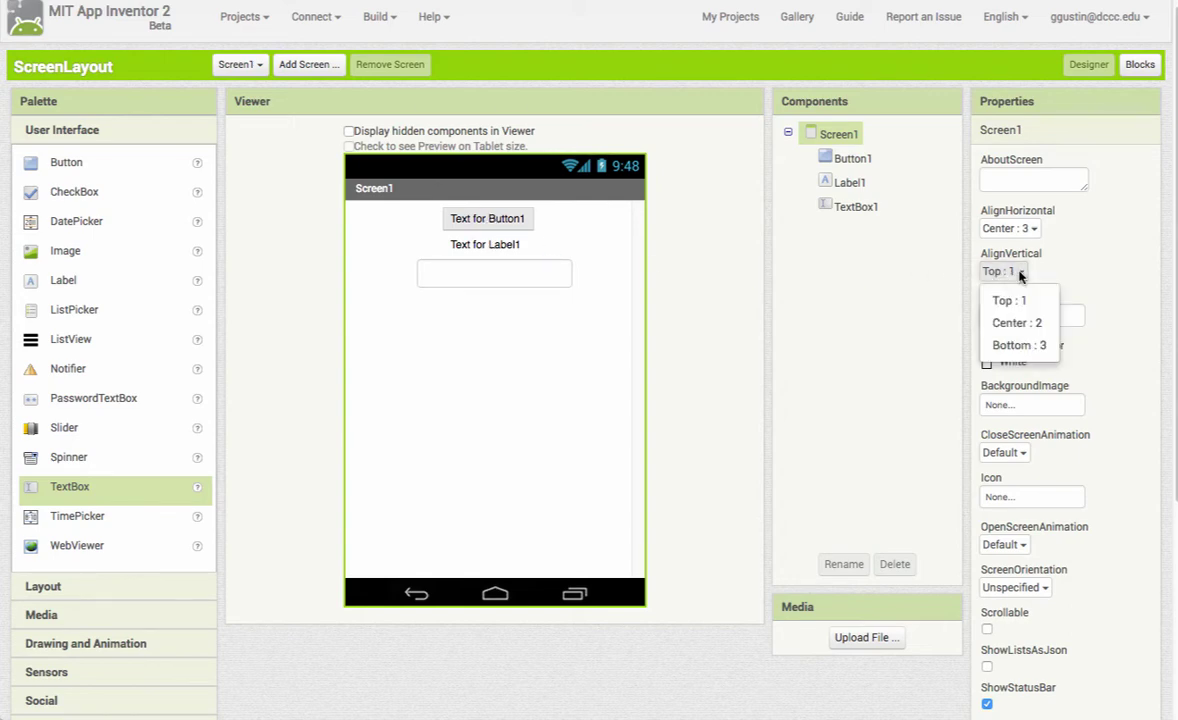
pyautogui.click(1020, 344)
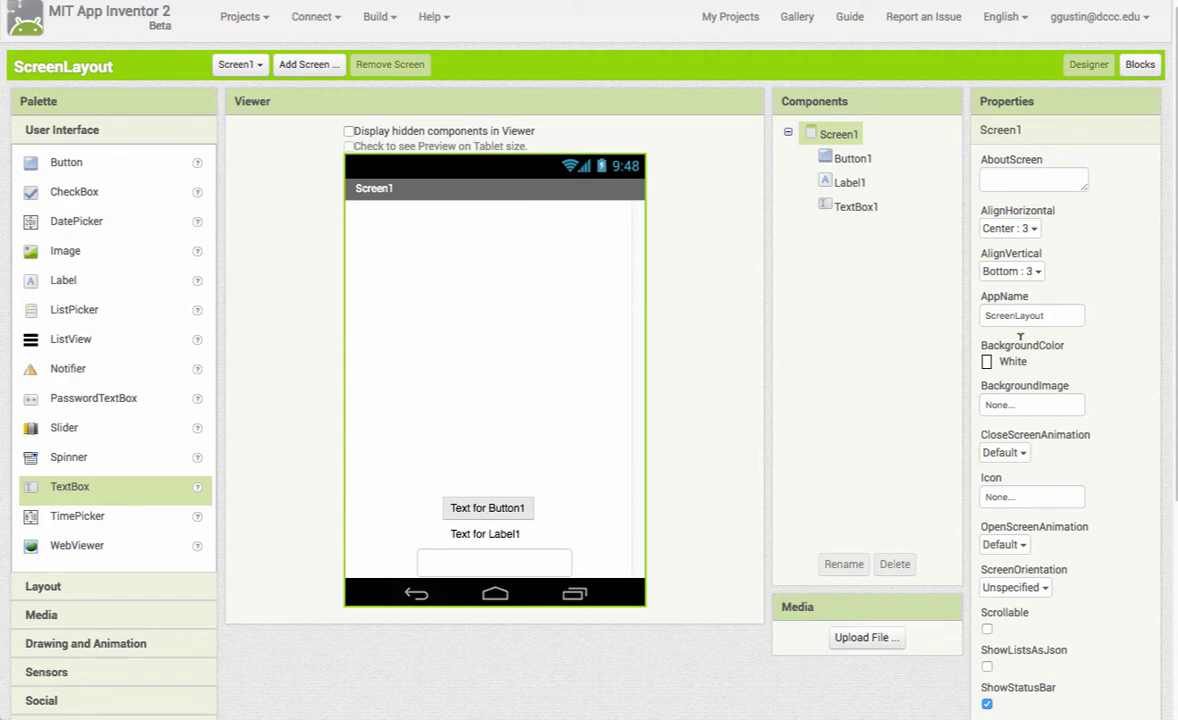
pyautogui.click(1033, 271)
pyautogui.click(1032, 322)
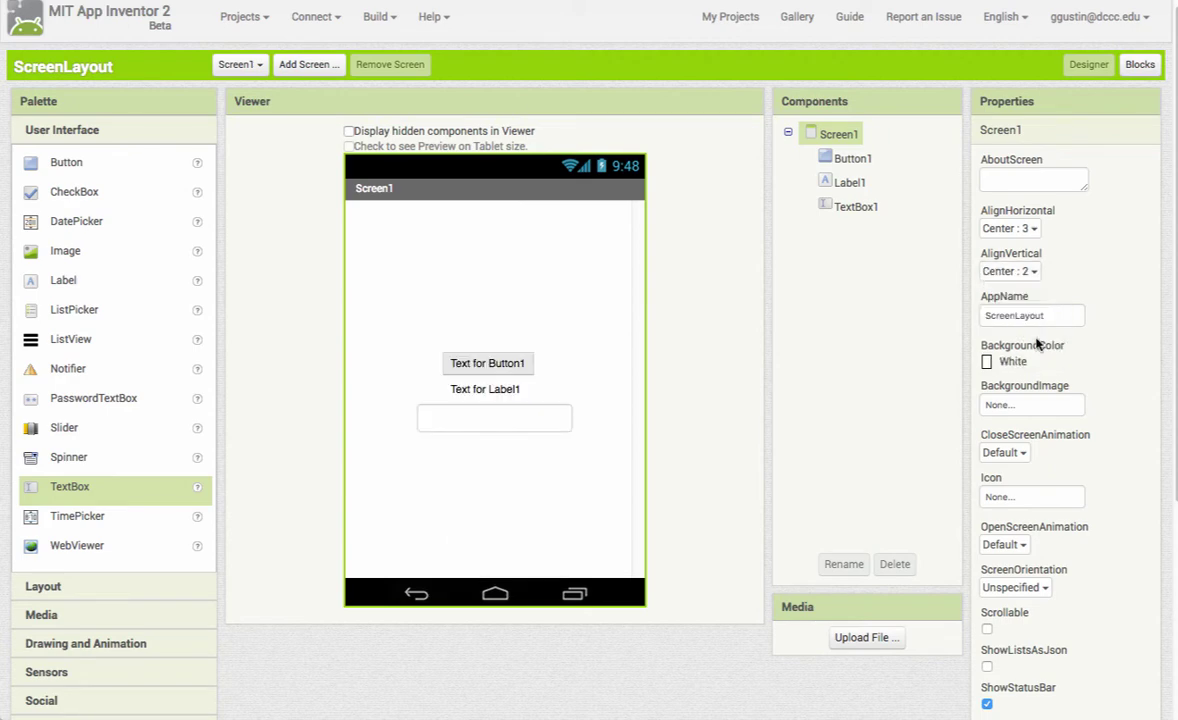
pyautogui.click(1032, 272)
pyautogui.click(1022, 306)
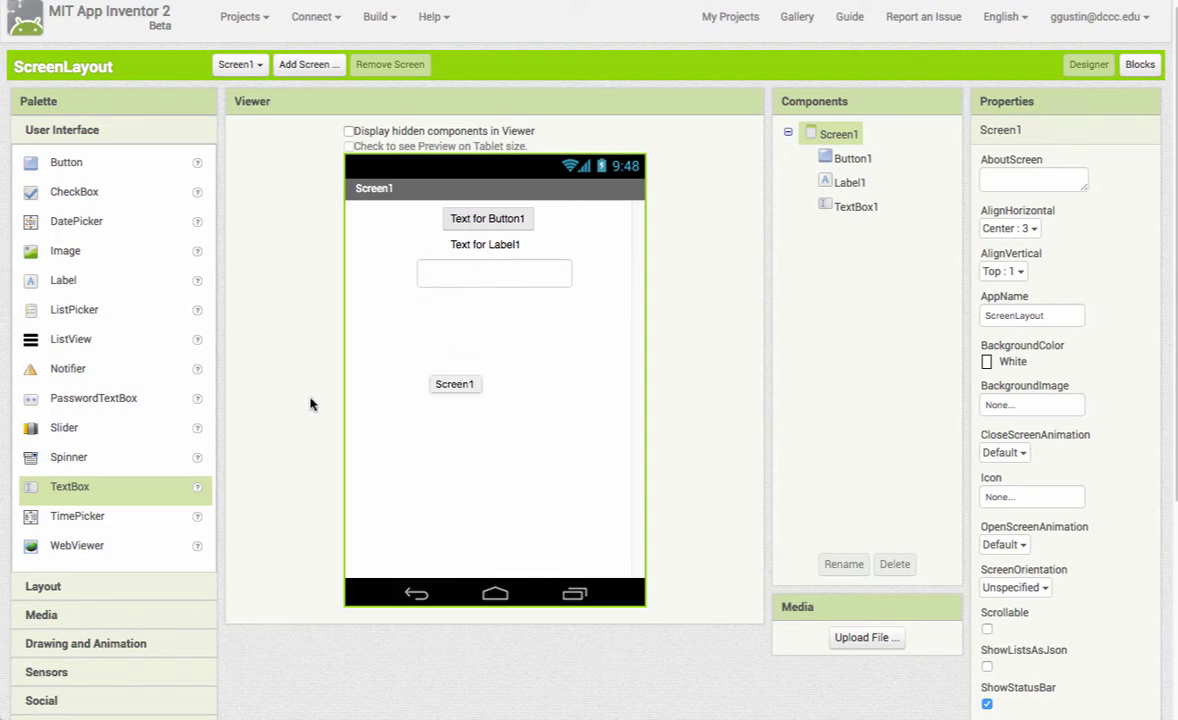
# Add a second Label below the text box and a HorizontalArrangement beneath that label
pyautogui.moveTo(60, 280); pyautogui.dragTo(584, 405)
pyautogui.click(565, 372)
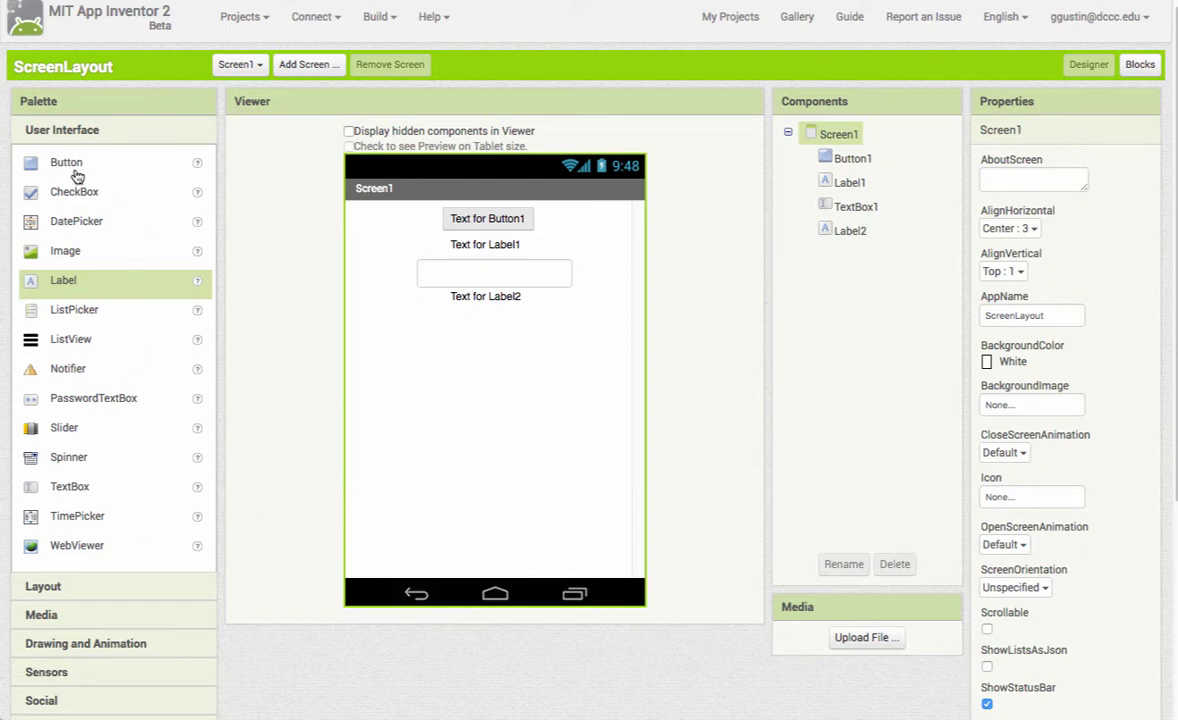
pyautogui.click(46, 589)
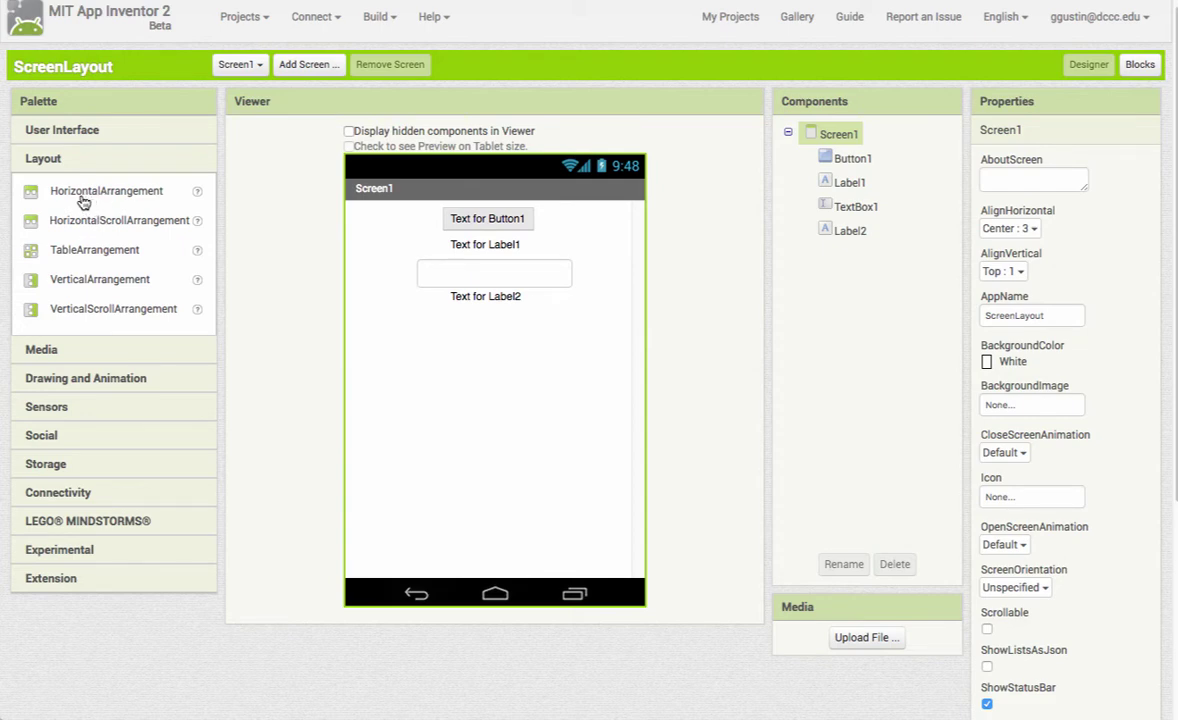
pyautogui.moveTo(72, 197); pyautogui.dragTo(426, 384)
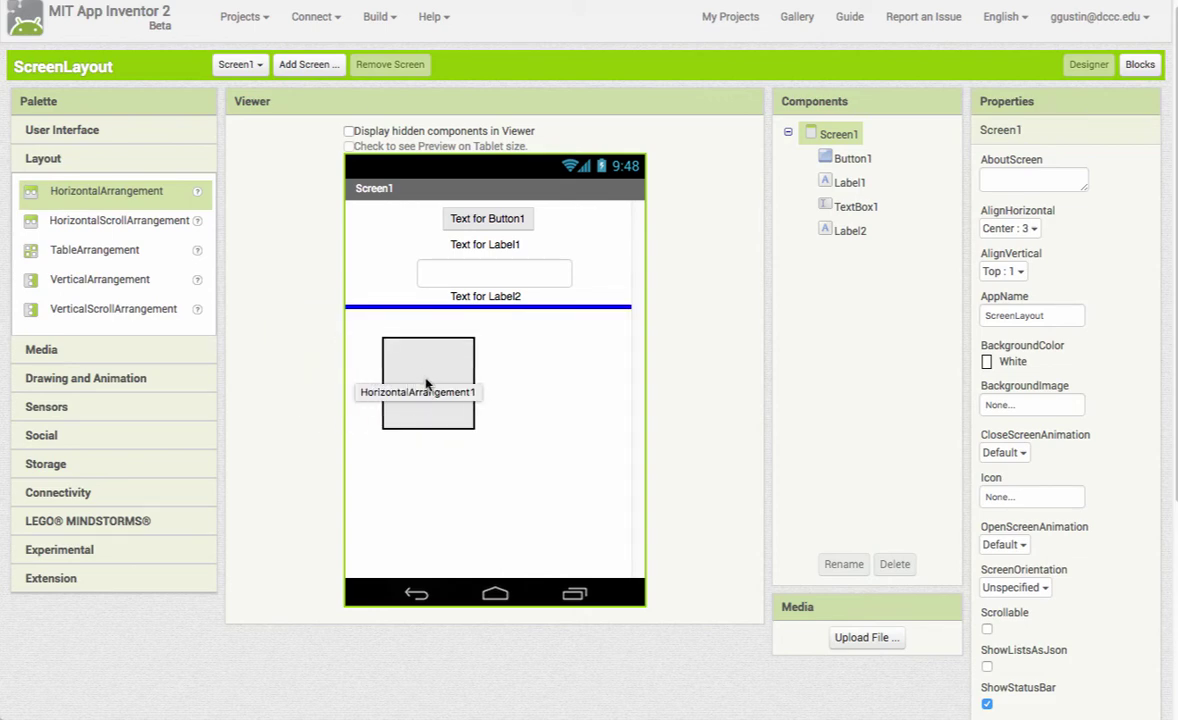
pyautogui.moveTo(426, 384); pyautogui.dragTo(492, 360)
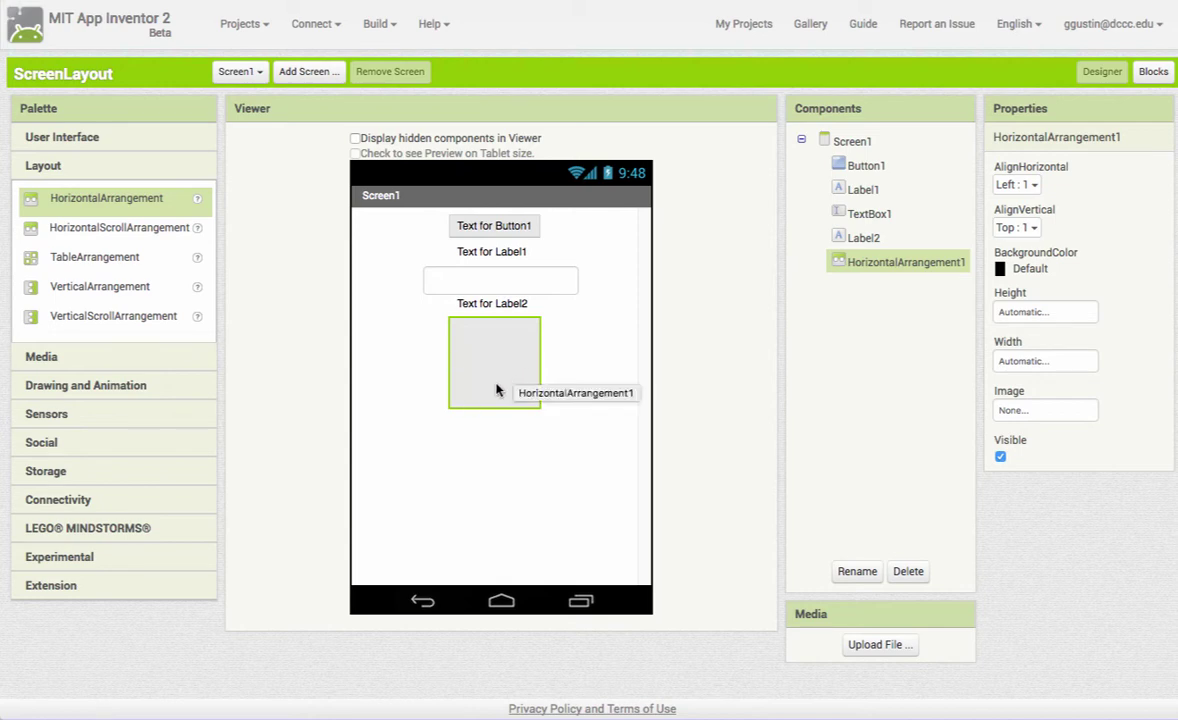
# Move the second label into the horizontal arrangement
pyautogui.click(477, 302)
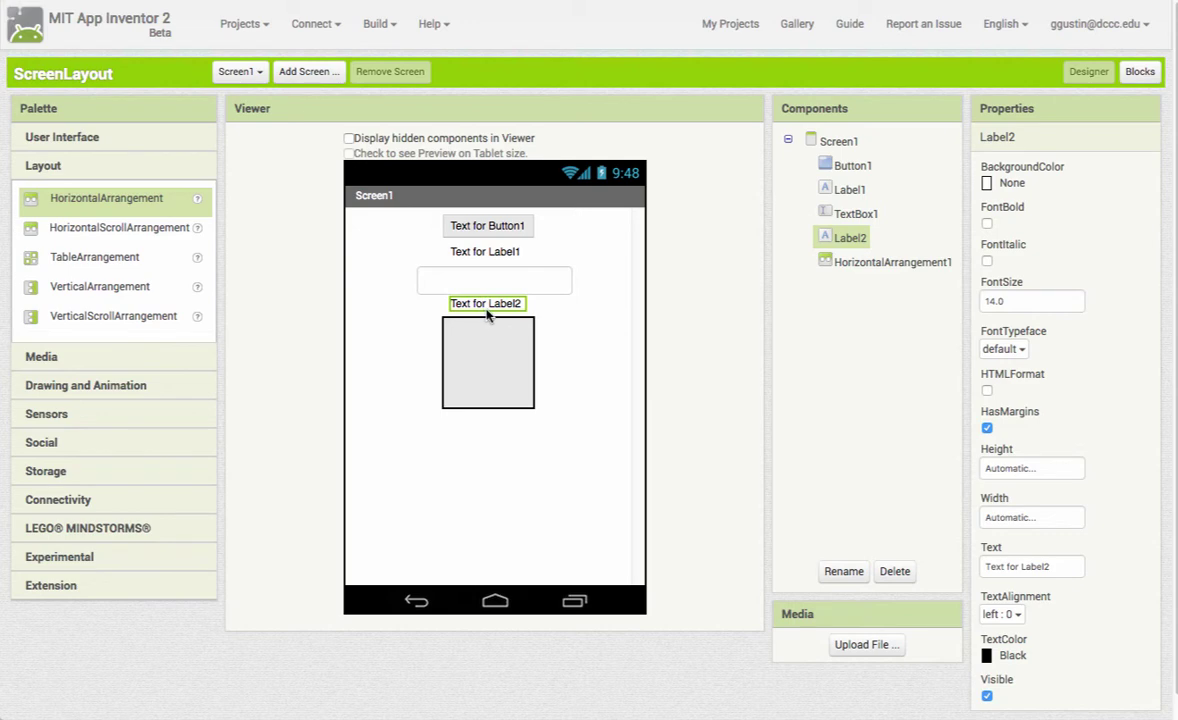
pyautogui.moveTo(487, 314); pyautogui.dragTo(484, 344)
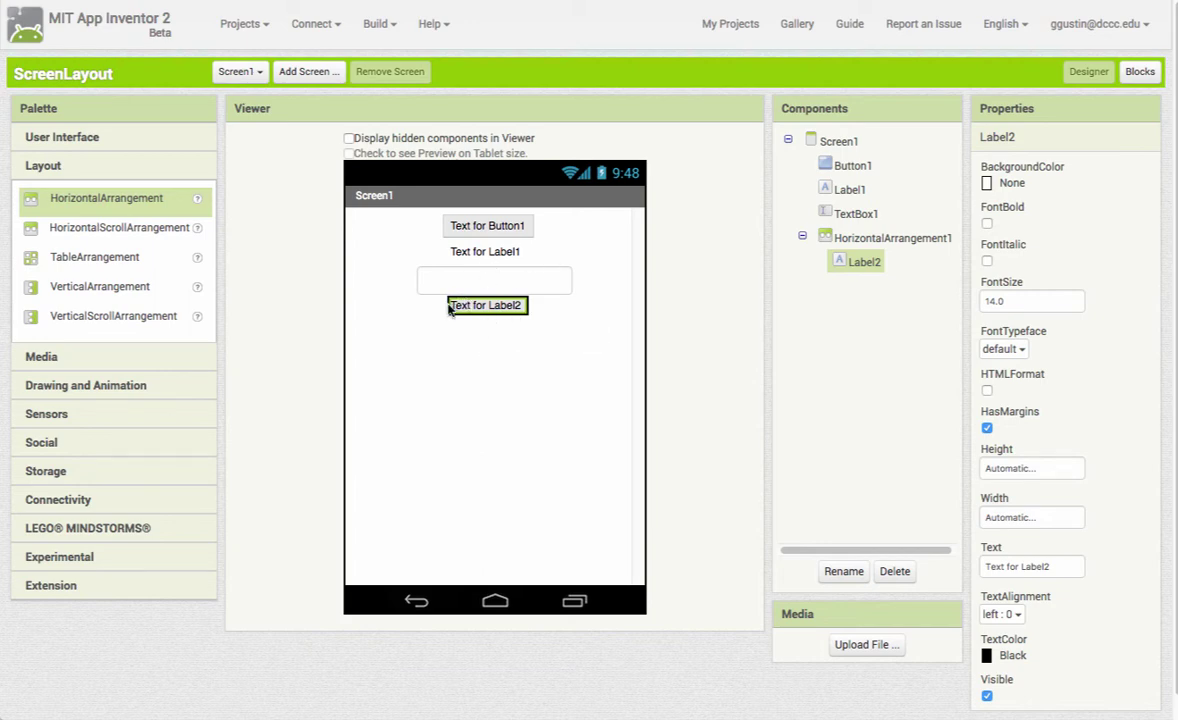
pyautogui.click(512, 270)
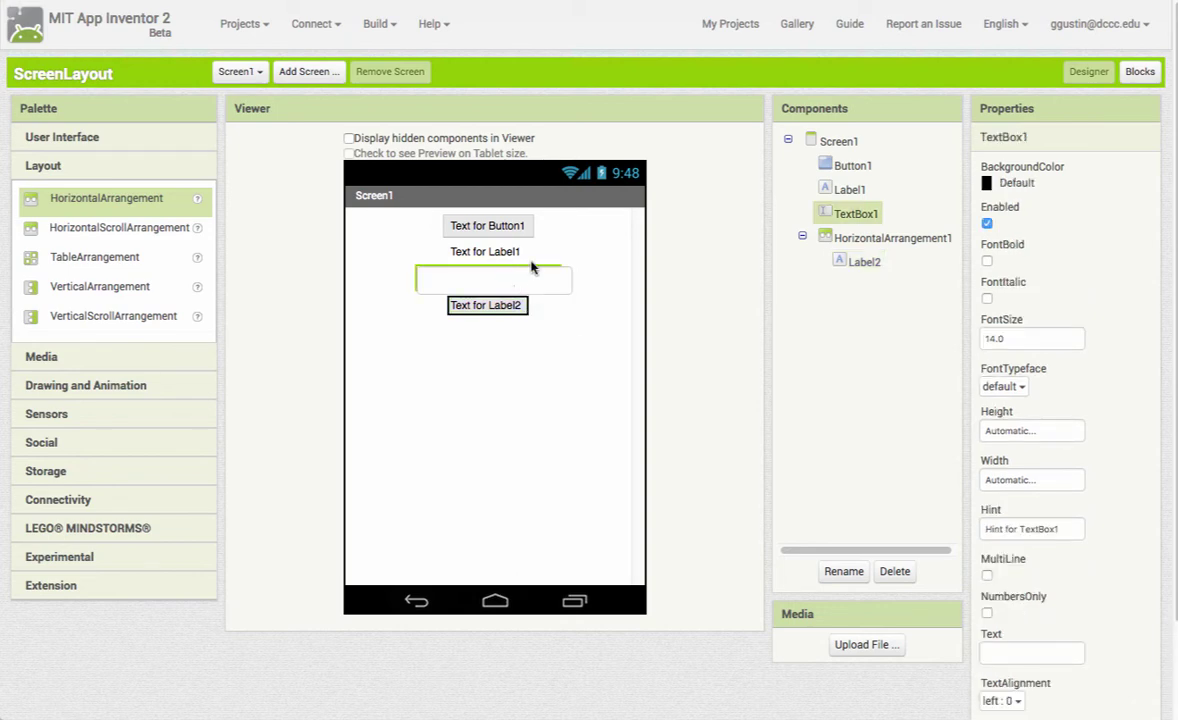
pyautogui.moveTo(538, 271)
pyautogui.mouseDown()
pyautogui.moveTo(534, 307)
pyautogui.moveTo(515, 297)
pyautogui.moveTo(529, 308)
pyautogui.moveTo(502, 307)
pyautogui.moveTo(507, 320)
pyautogui.moveTo(518, 297)
pyautogui.moveTo(523, 308)
pyautogui.moveTo(520, 268)
pyautogui.mouseUp()
pyautogui.click(508, 327)
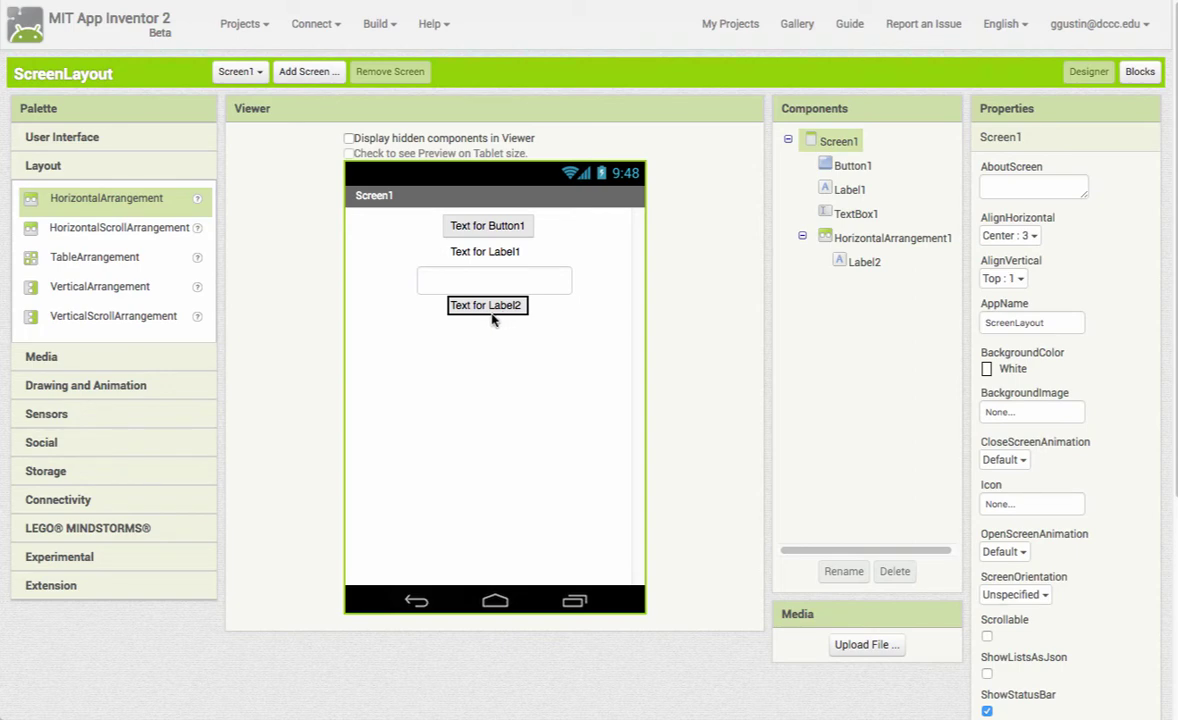
# Set the horizontal arrangement's width to Fill parent
pyautogui.click(491, 317)
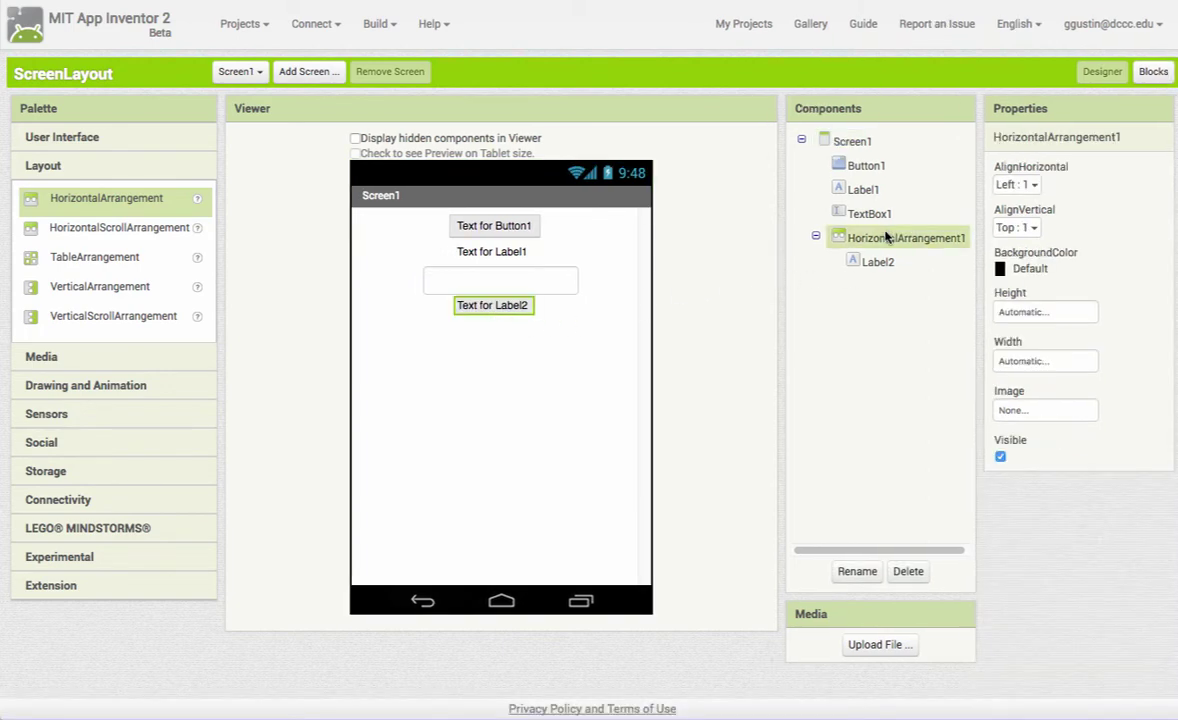
pyautogui.click(1025, 362)
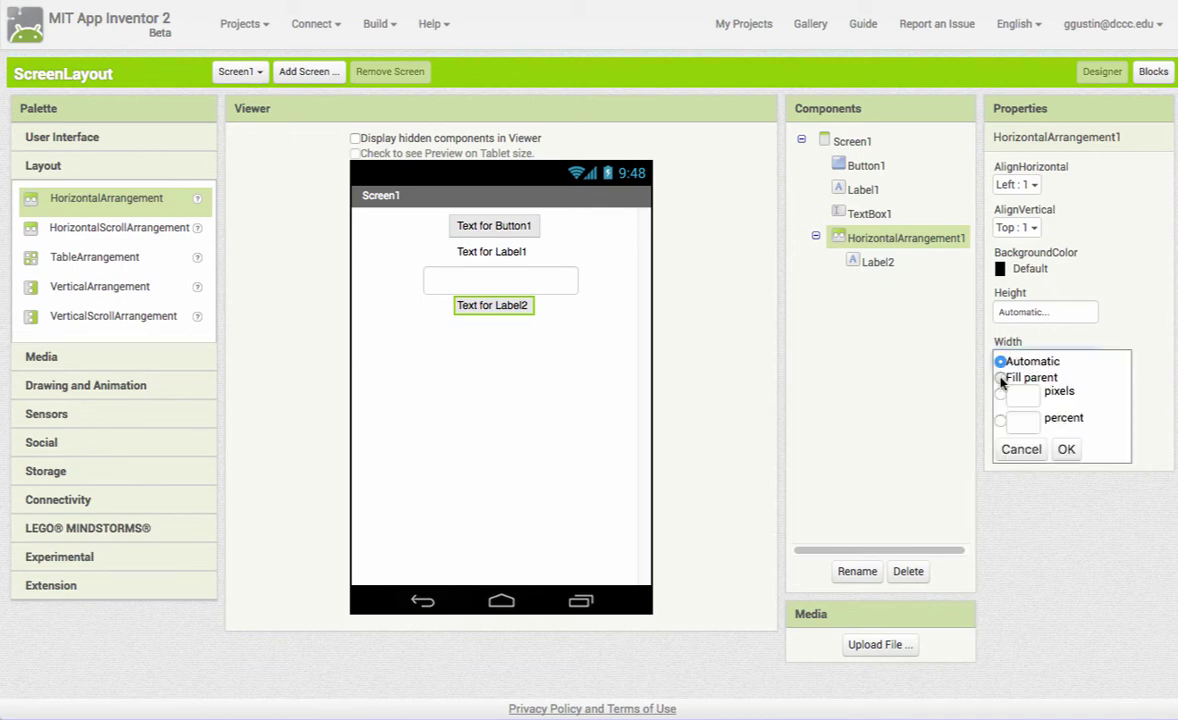
pyautogui.click(1000, 379)
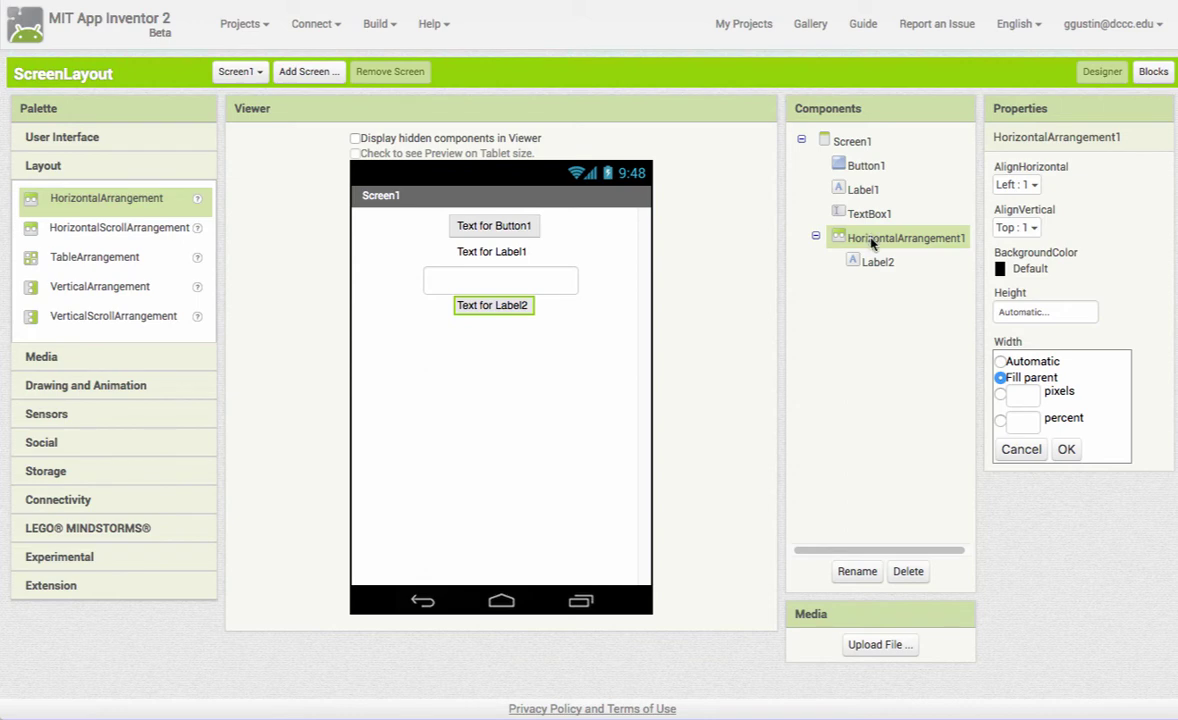
pyautogui.click(1066, 451)
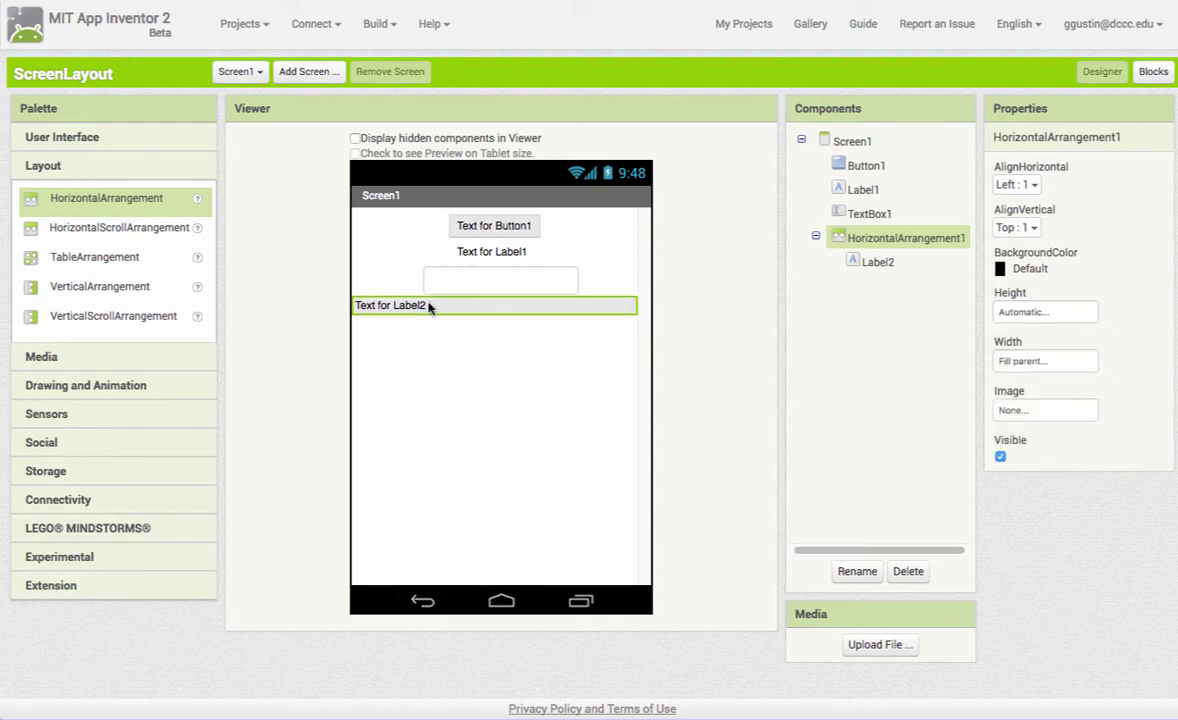
# Set the horizontal arrangement's height to 40 percent
pyautogui.click(1024, 313)
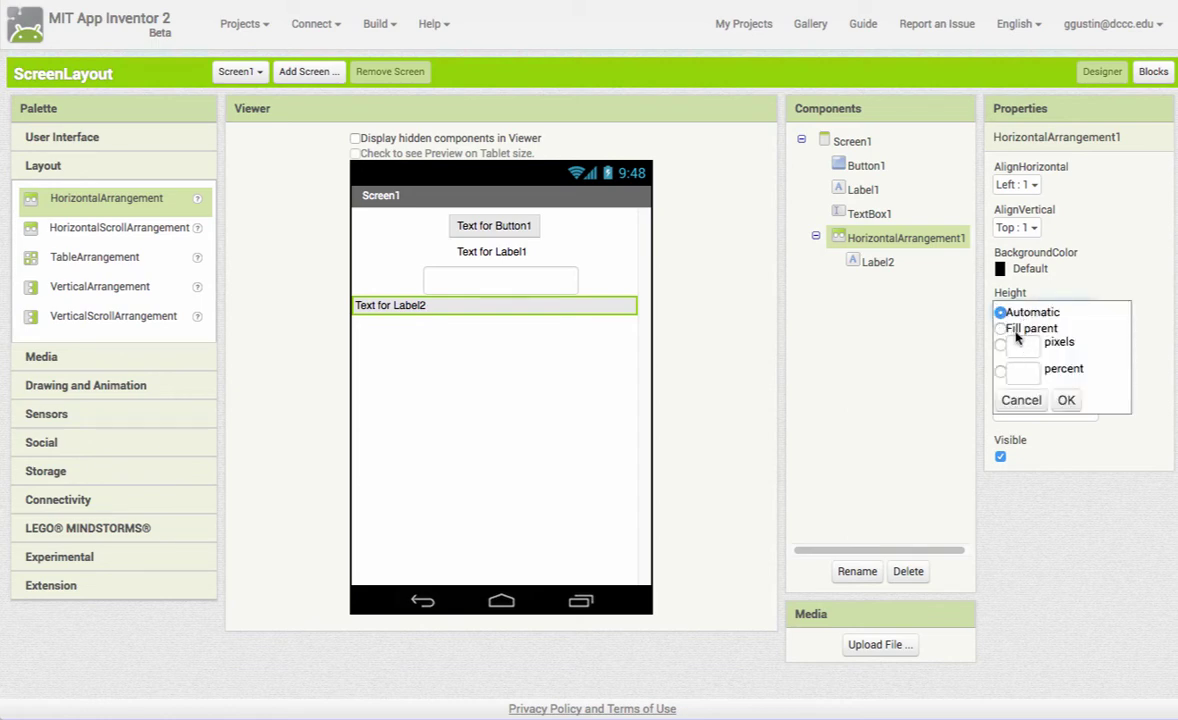
pyautogui.click(1024, 372)
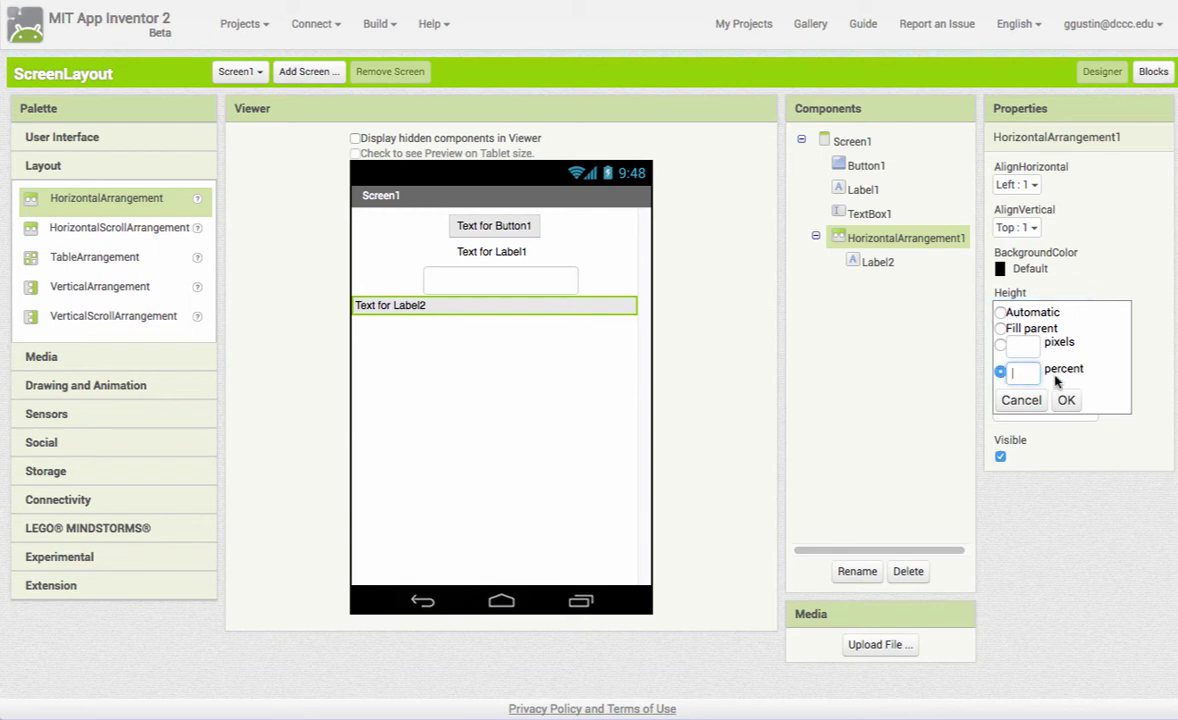
pyautogui.write('40')
pyautogui.click(1070, 401)
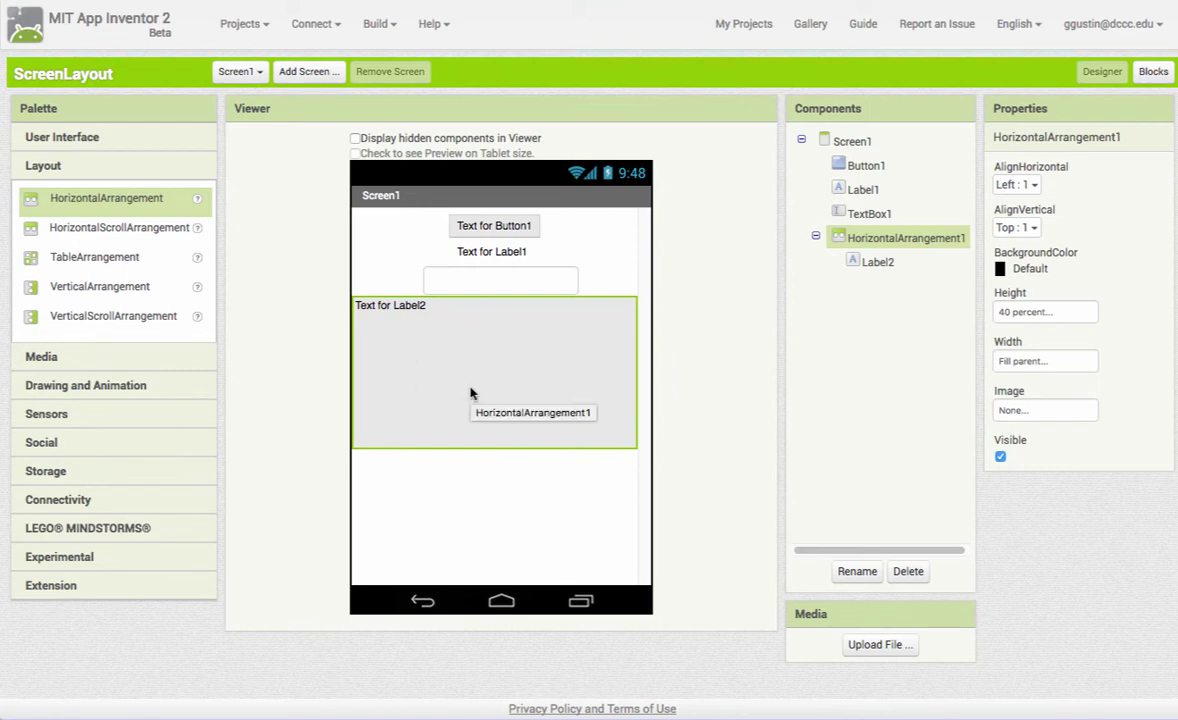
# Move the text box into the horizontal arrangement, directly after the label inside it
pyautogui.click(453, 274)
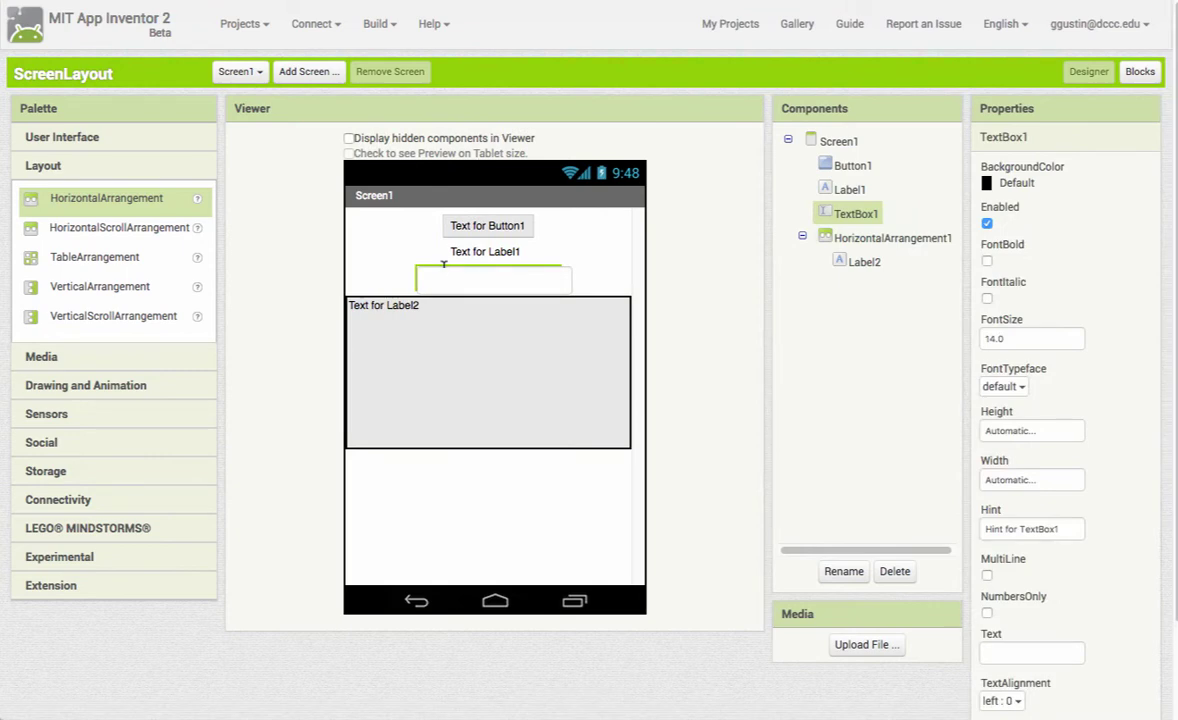
pyautogui.moveTo(443, 264); pyautogui.dragTo(465, 309)
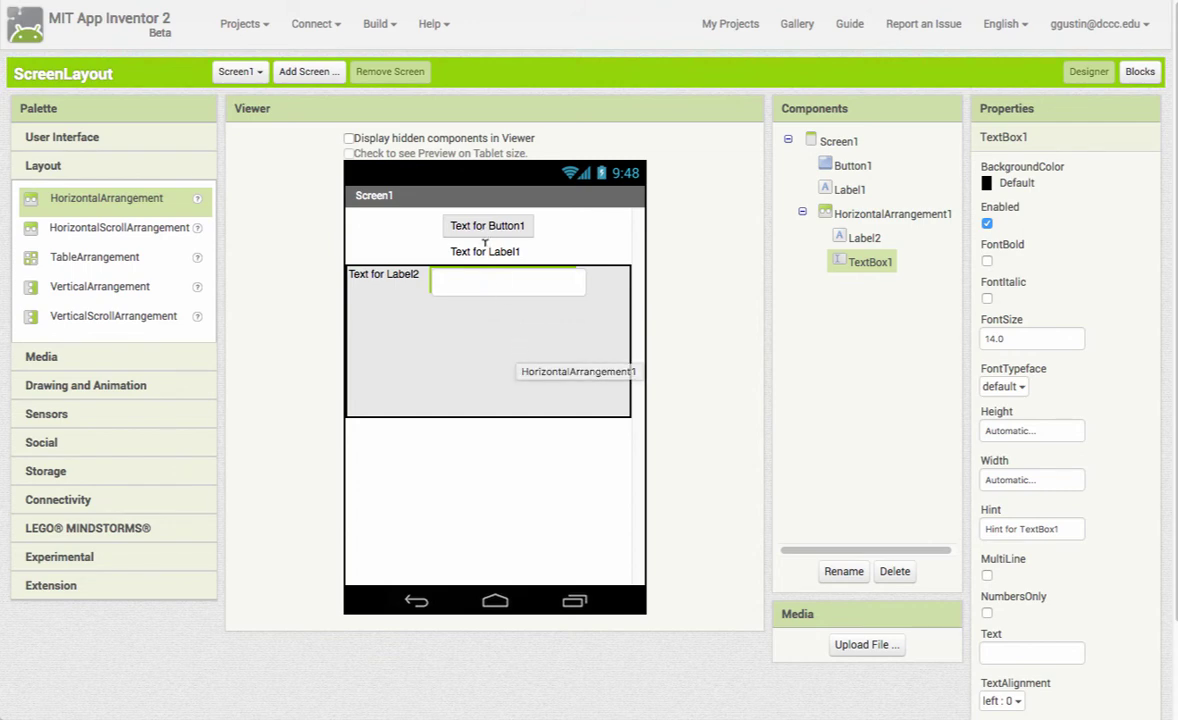
# Move the button into the horizontal arrangement and back out, placing it between the first label and the arrangement
pyautogui.moveTo(487, 234); pyautogui.dragTo(380, 346)
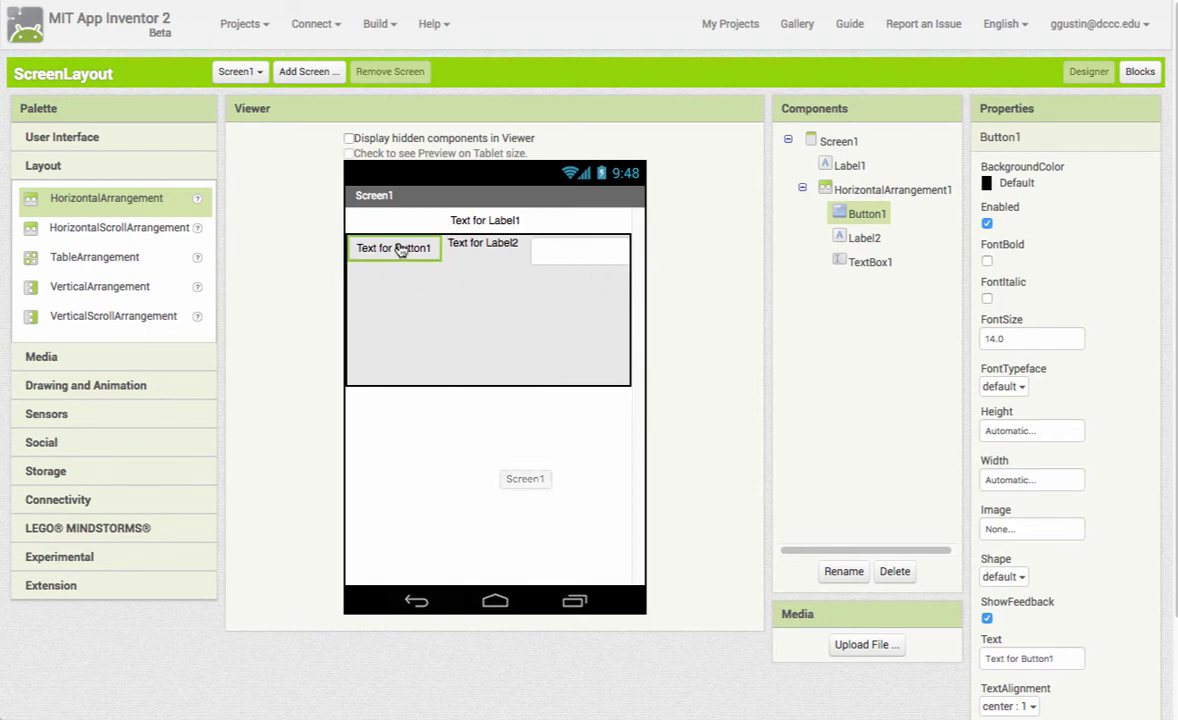
pyautogui.moveTo(400, 251); pyautogui.dragTo(412, 236)
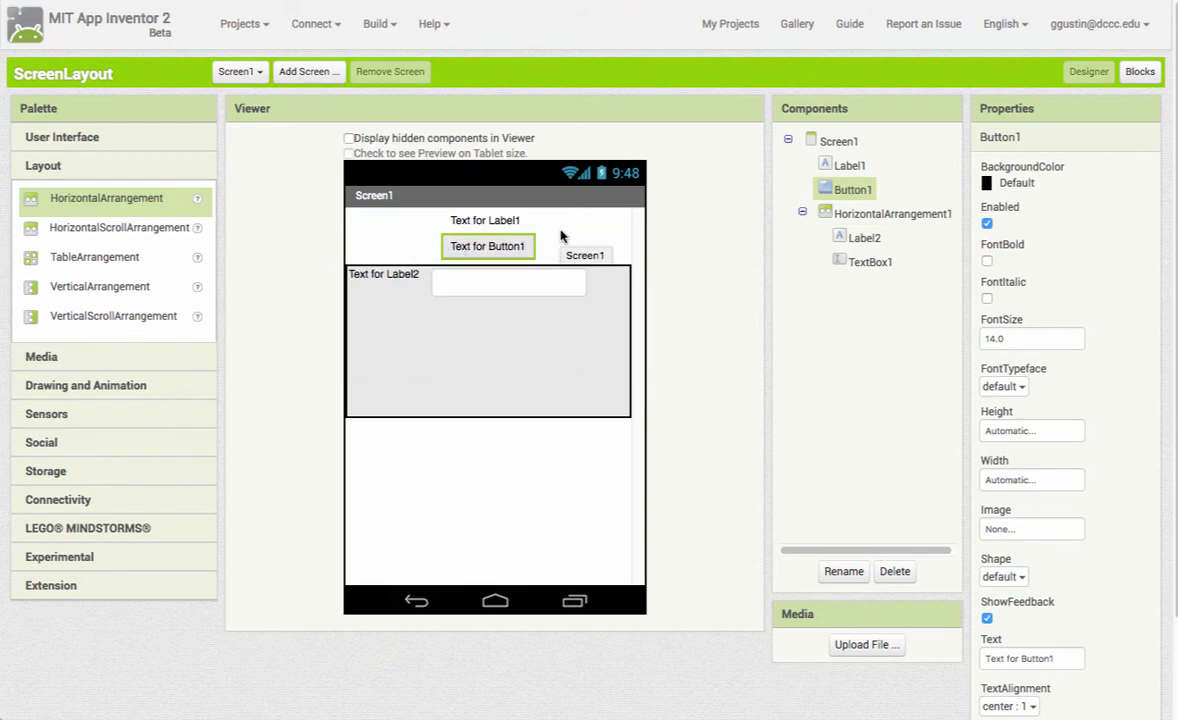
pyautogui.click(560, 234)
# Set the horizontal arrangement's height to Automatic
pyautogui.click(496, 392)
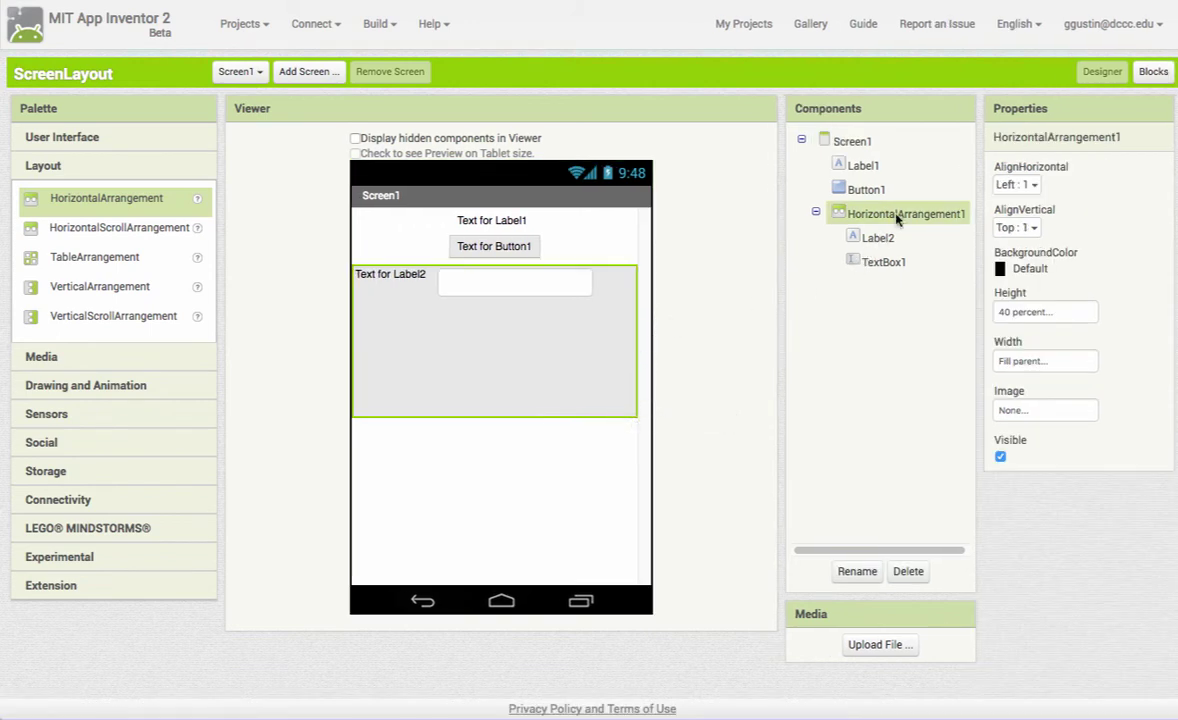
pyautogui.click(1040, 312)
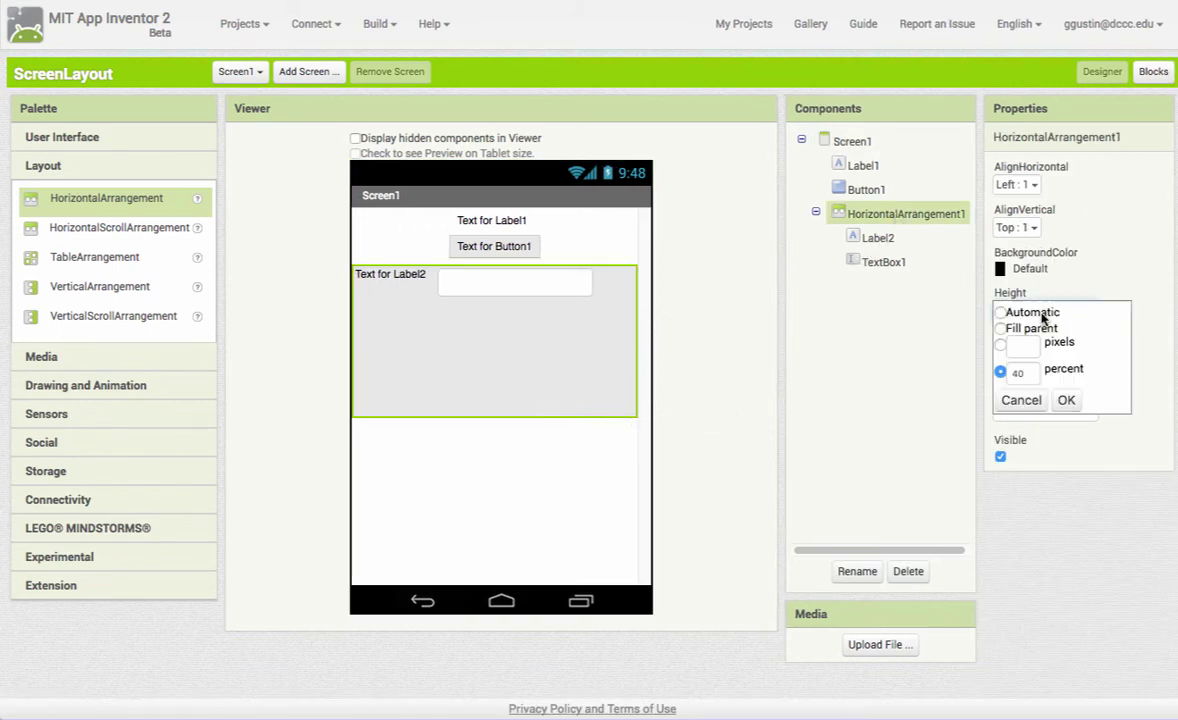
pyautogui.click(1001, 313)
pyautogui.click(1066, 400)
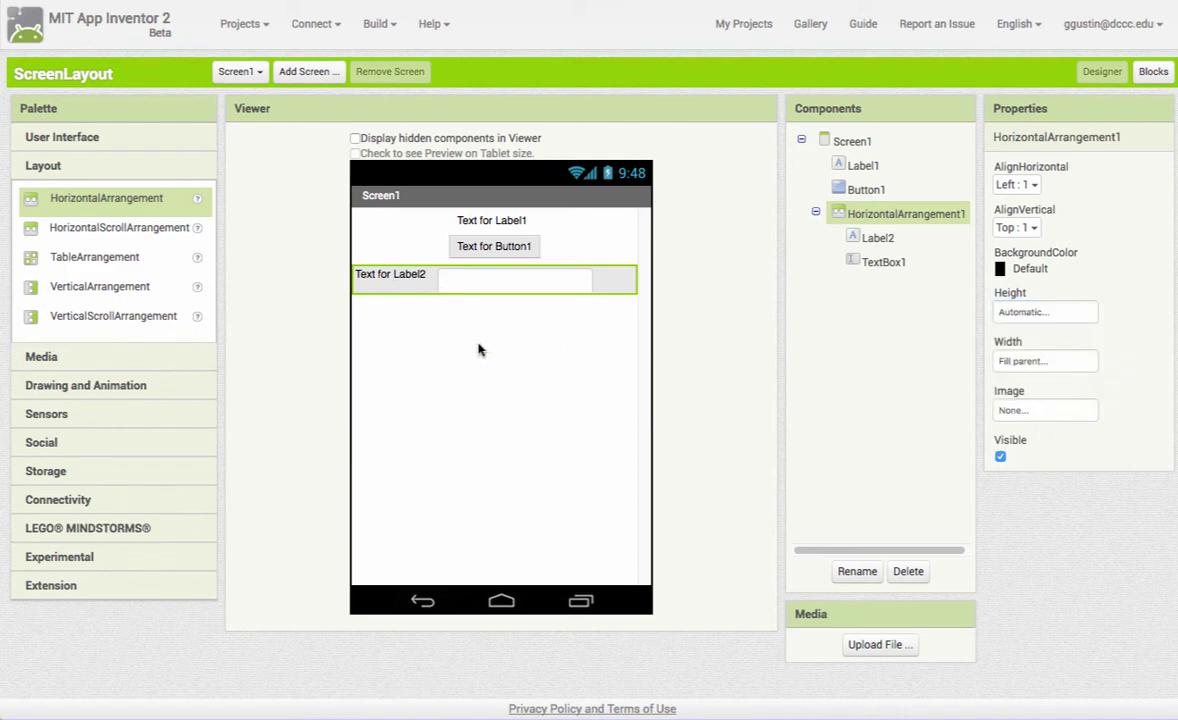
# Add a table arrangement below the horizontal arrangement and move the first label and the button side by side into its top row
pyautogui.click(497, 410)
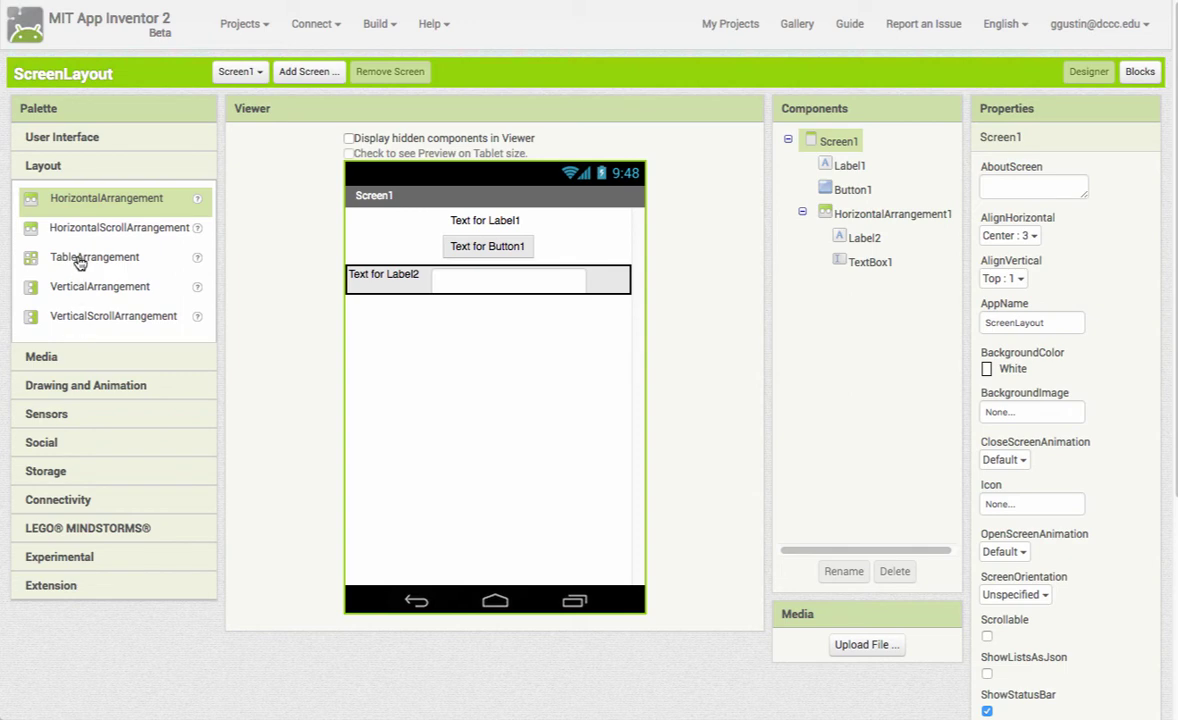
pyautogui.moveTo(80, 262); pyautogui.dragTo(403, 380)
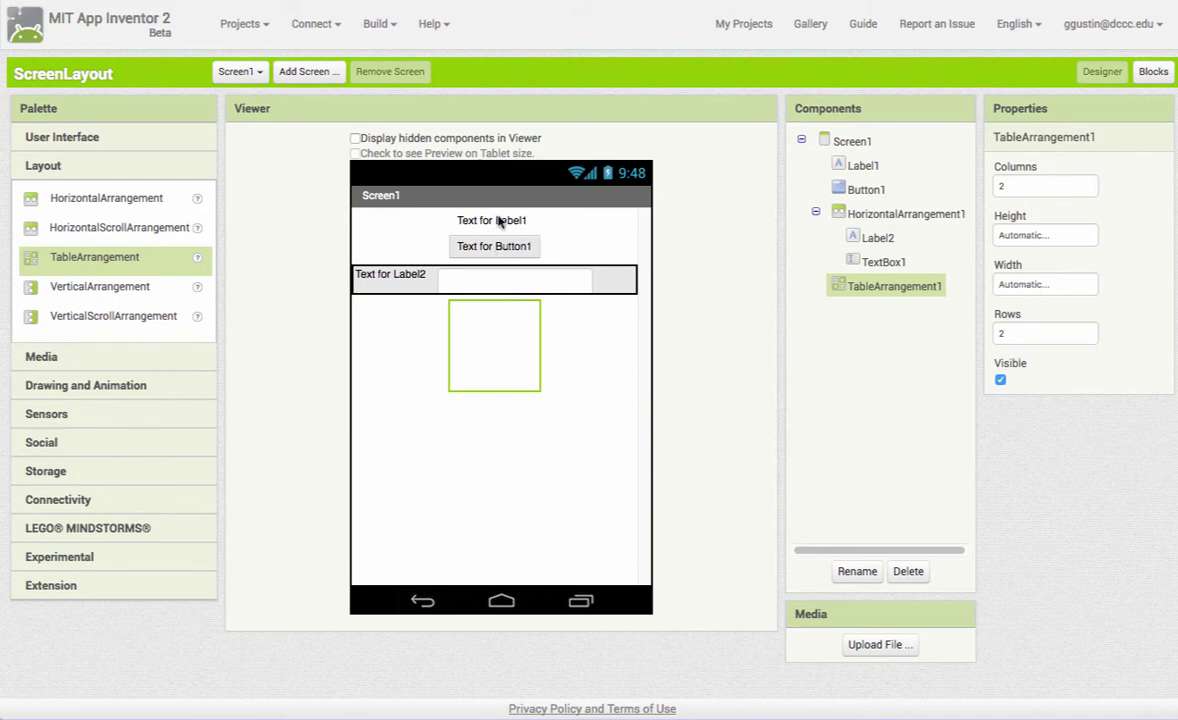
pyautogui.moveTo(490, 247); pyautogui.dragTo(513, 328)
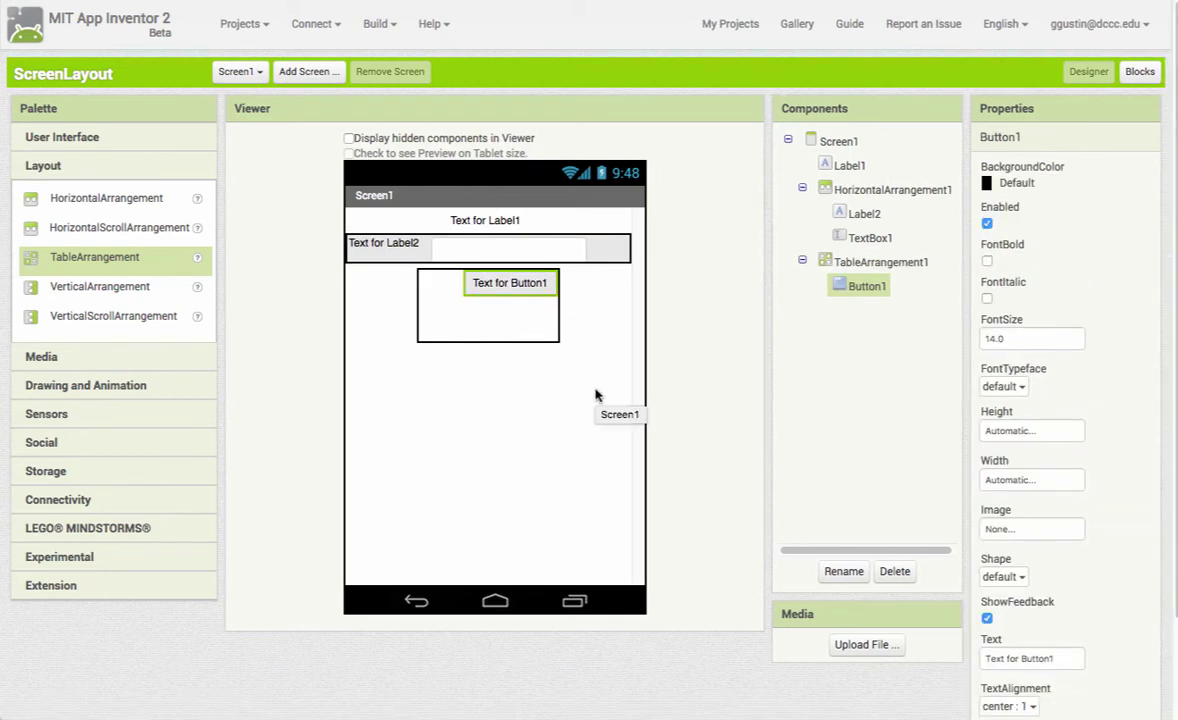
pyautogui.click(508, 220)
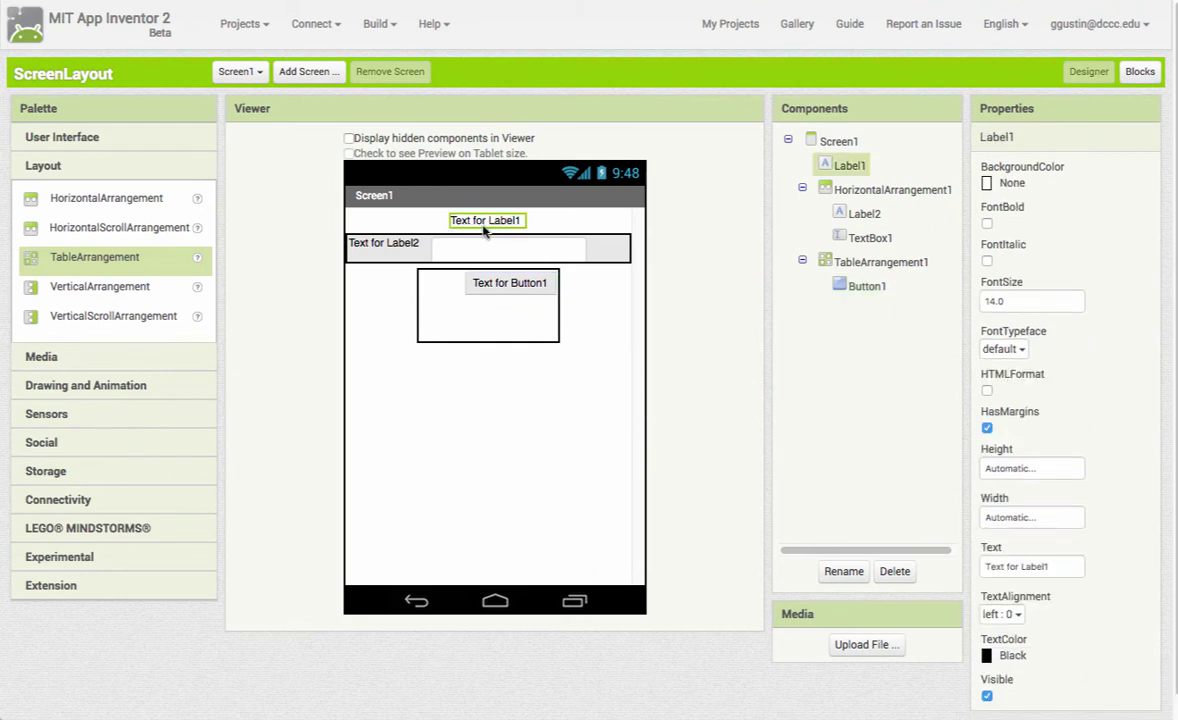
pyautogui.moveTo(481, 231); pyautogui.dragTo(444, 288)
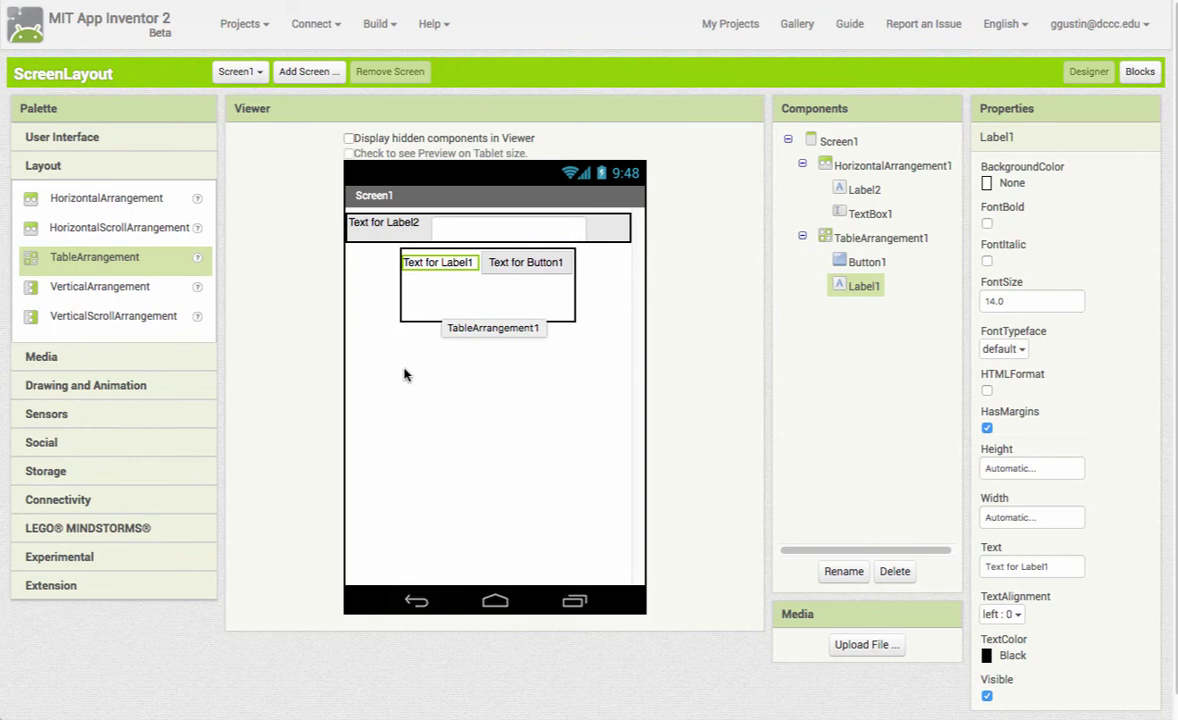
pyautogui.click(546, 465)
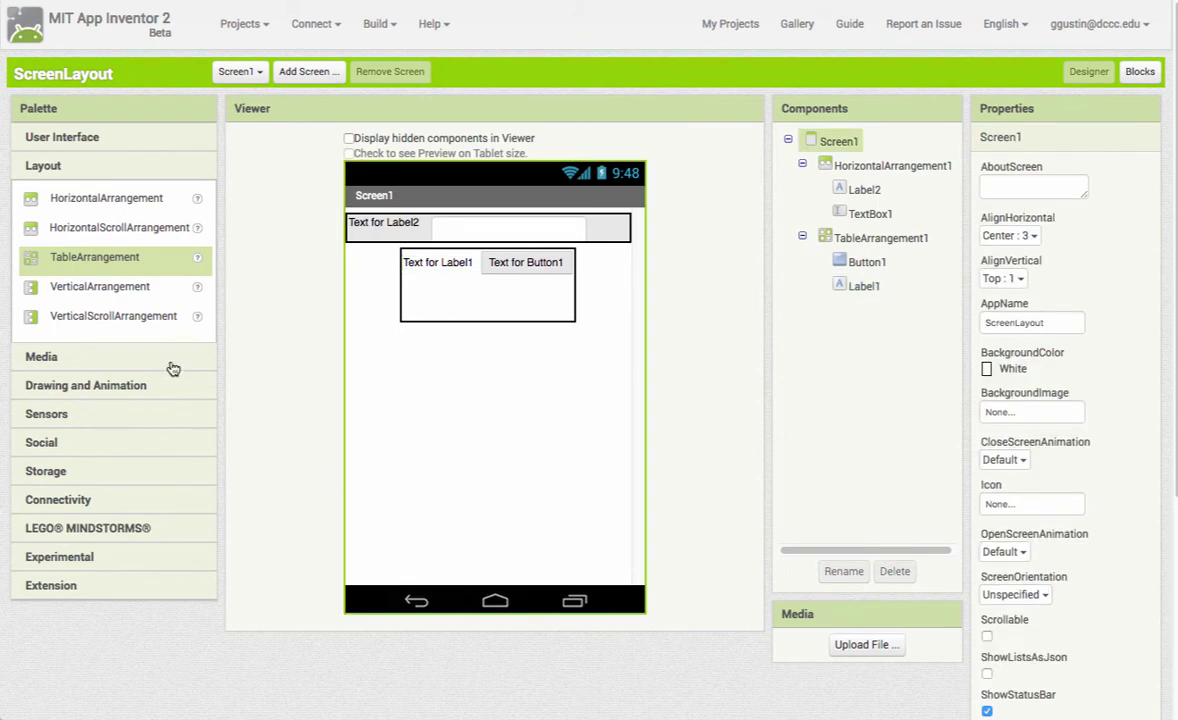
# Add a new button and a new label to the table arrangement's second row, beneath the existing button and label
pyautogui.click(74, 140)
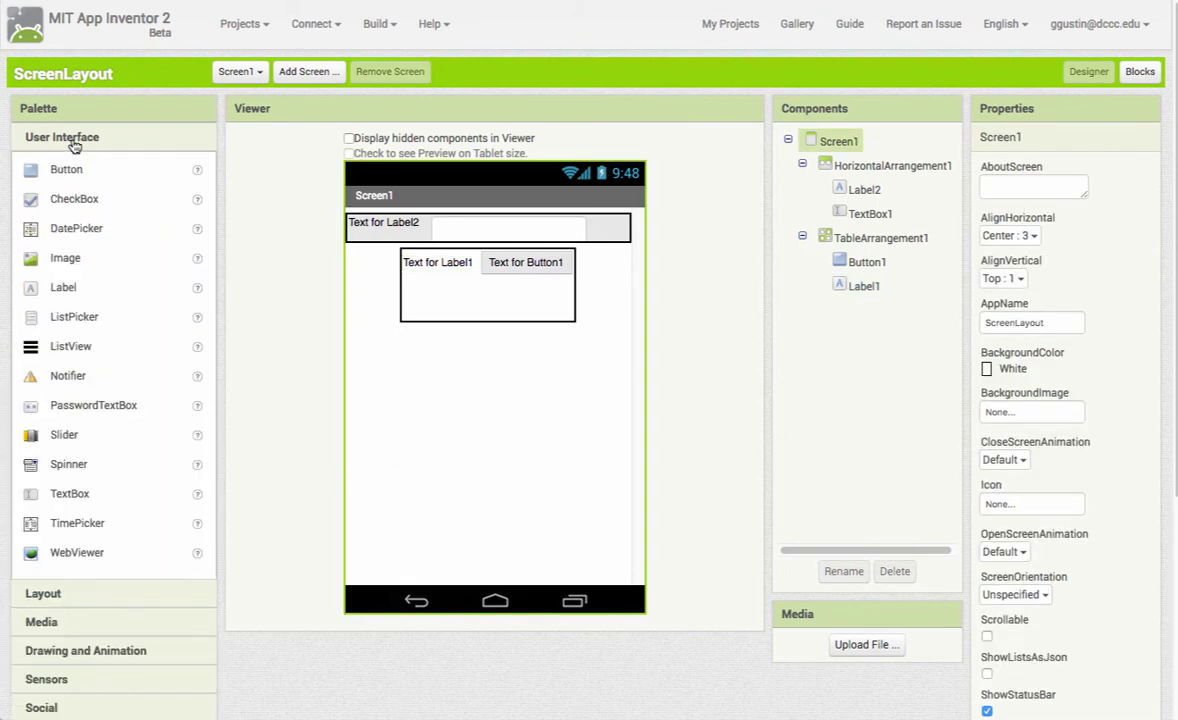
pyautogui.moveTo(68, 171); pyautogui.dragTo(522, 300)
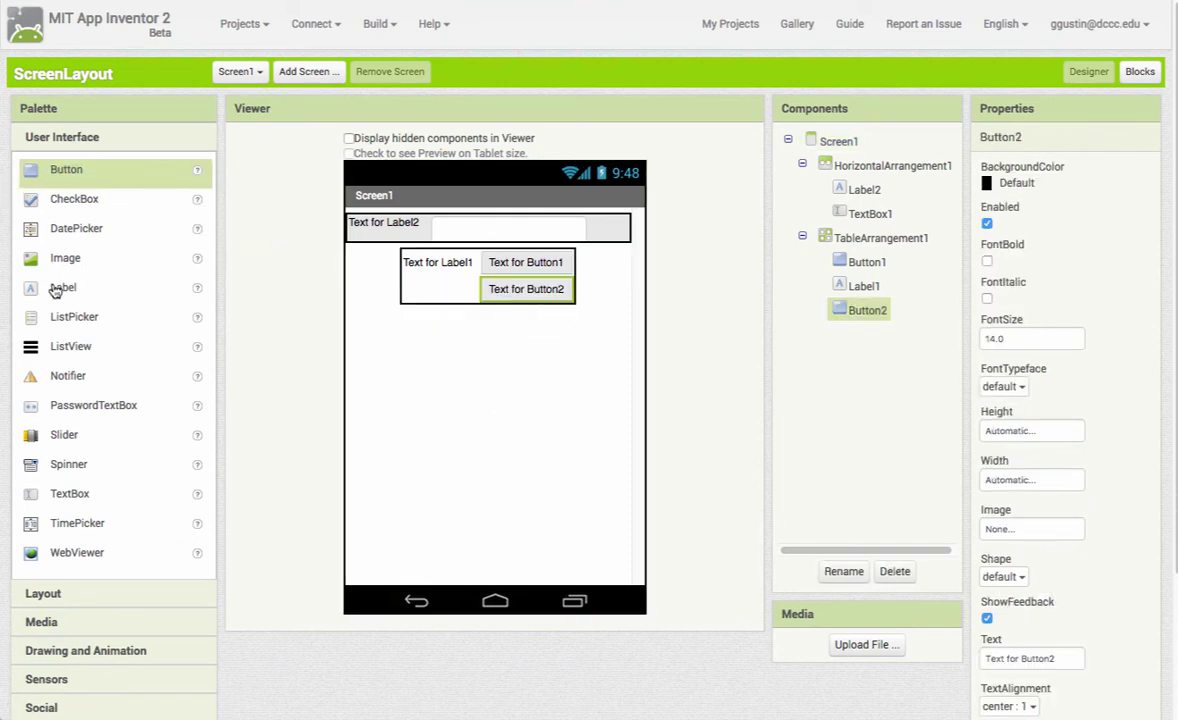
pyautogui.moveTo(55, 287); pyautogui.dragTo(404, 283)
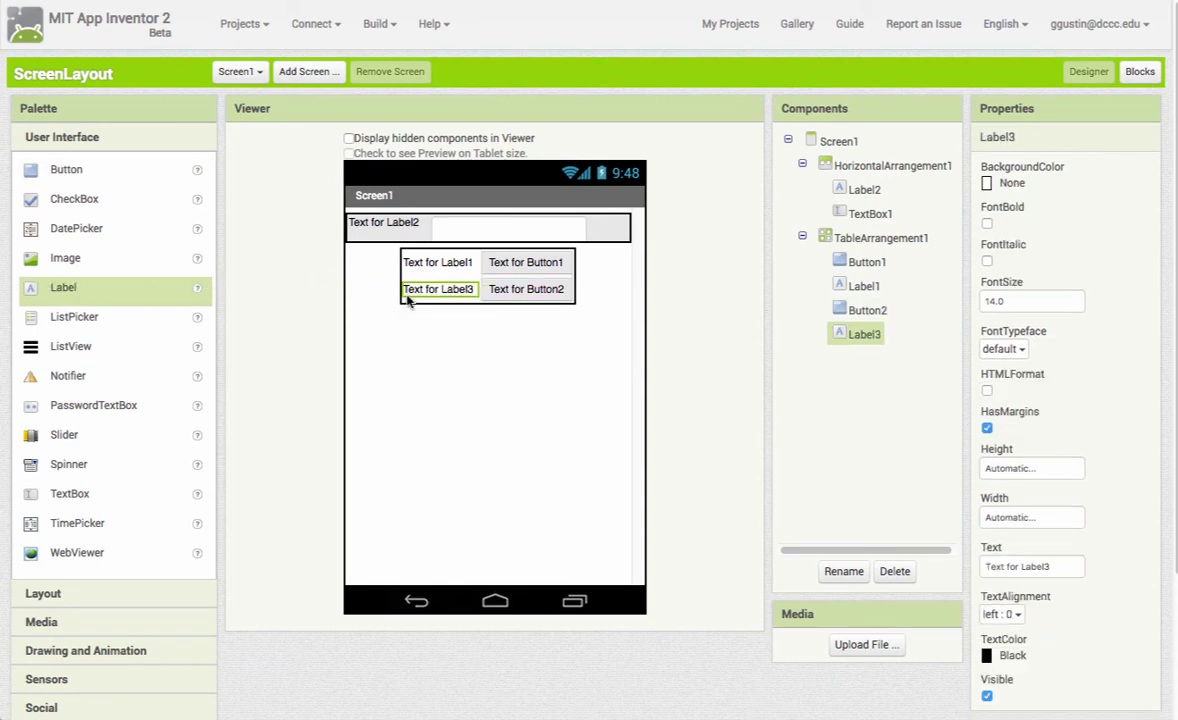
pyautogui.click(434, 368)
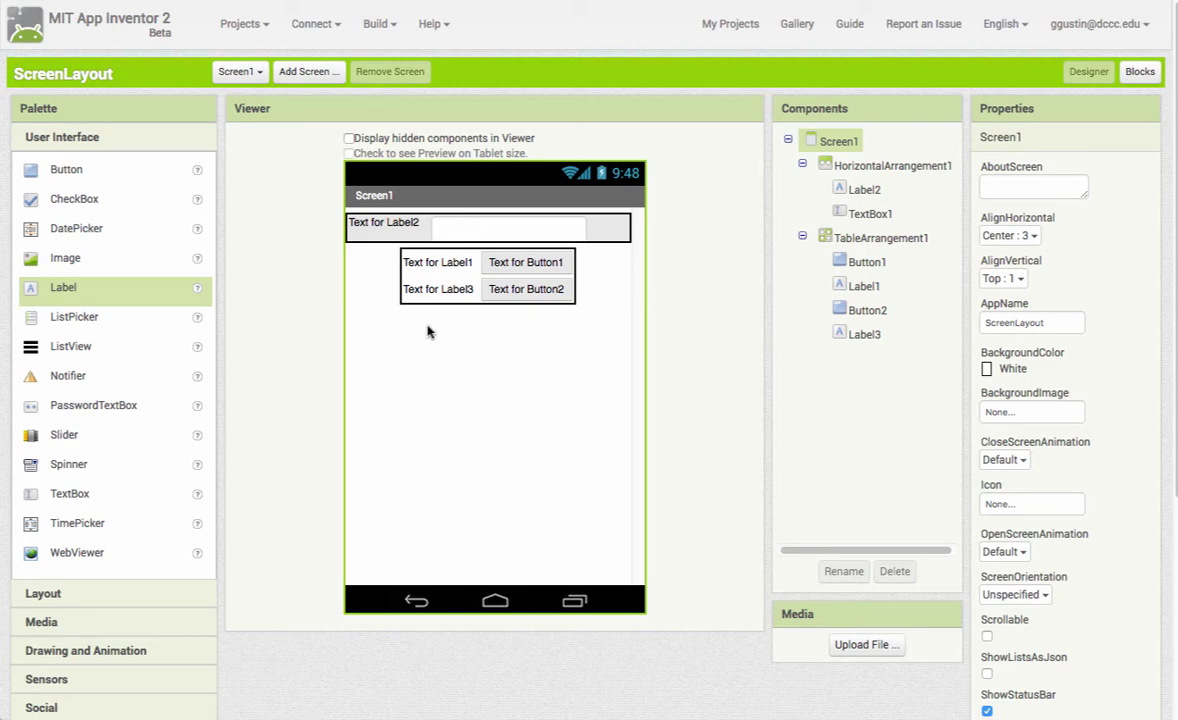
pyautogui.click(402, 226)
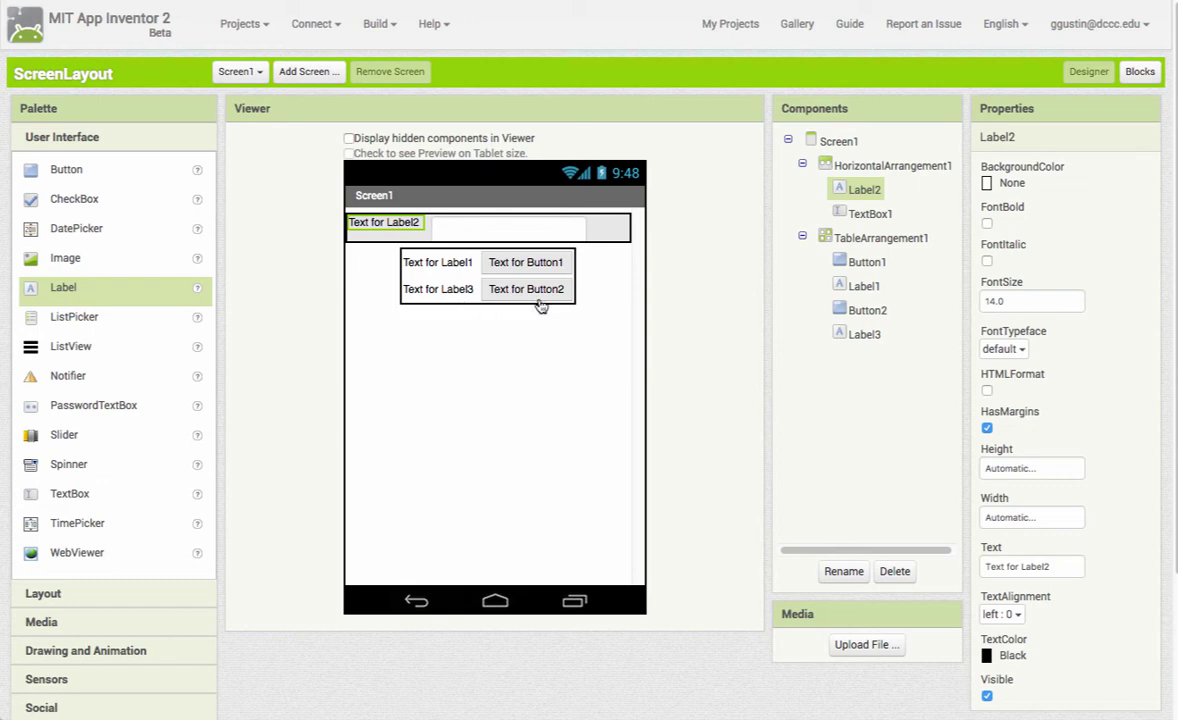
pyautogui.click(886, 243)
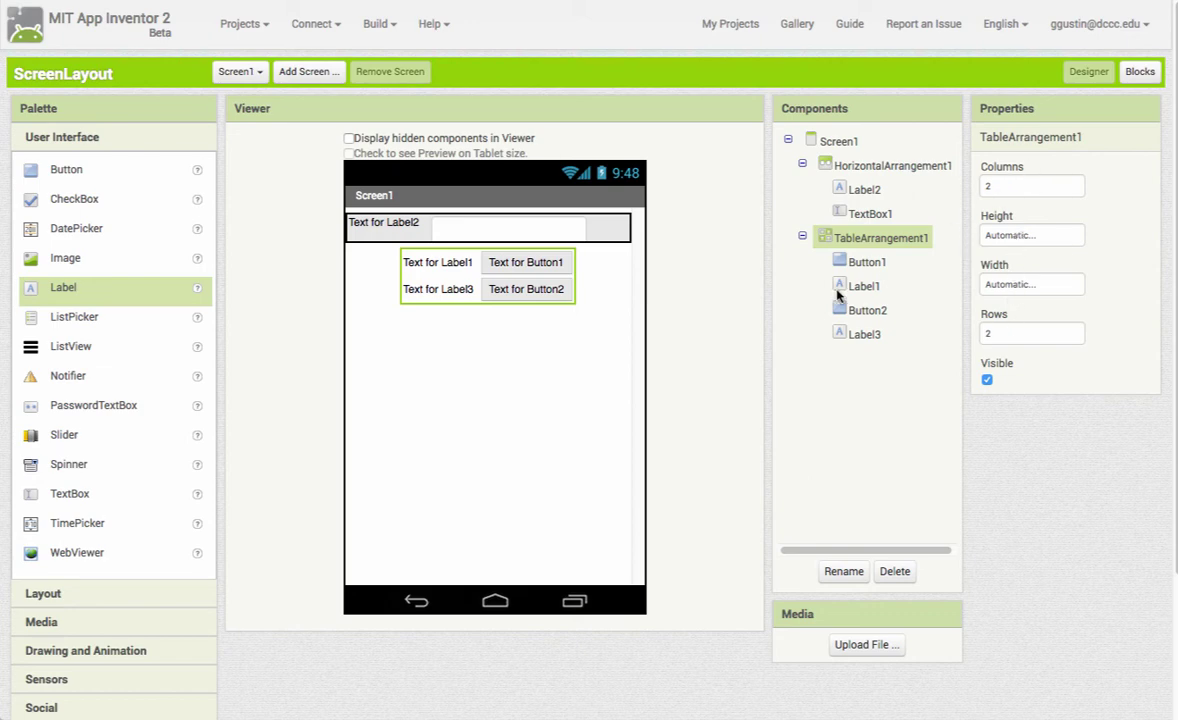
pyautogui.click(469, 364)
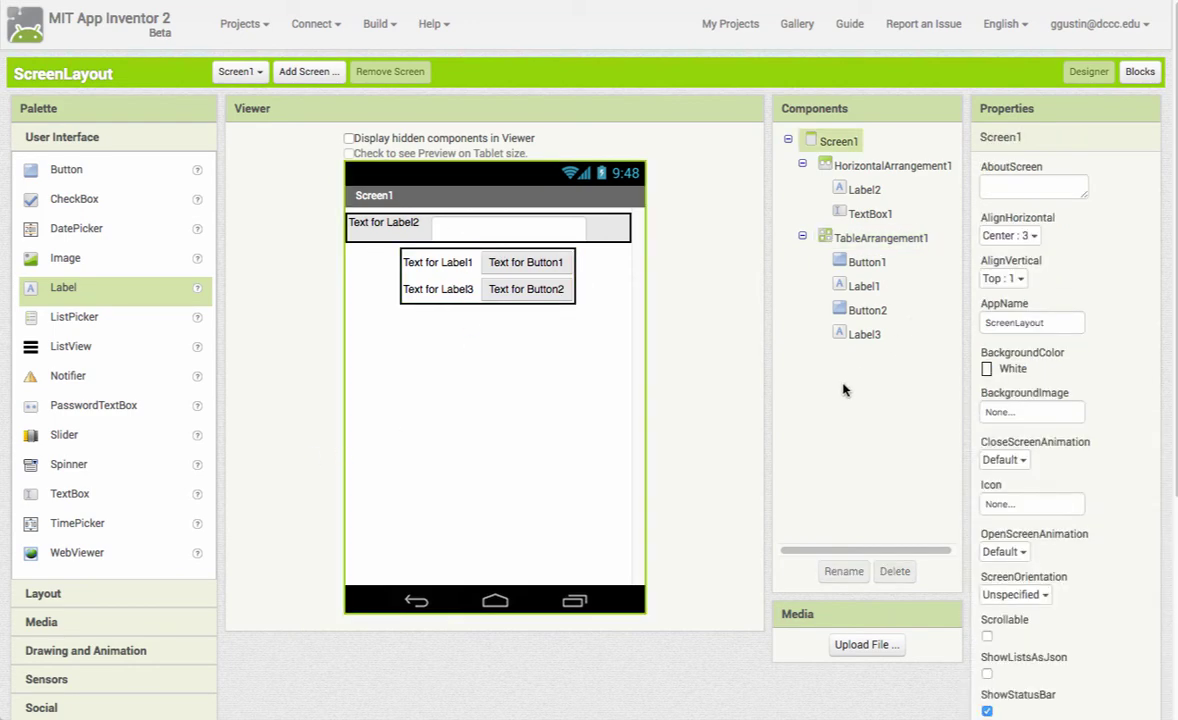
# Add a second horizontal arrangement below the table arrangement and place a vertical arrangement inside it
pyautogui.click(43, 594)
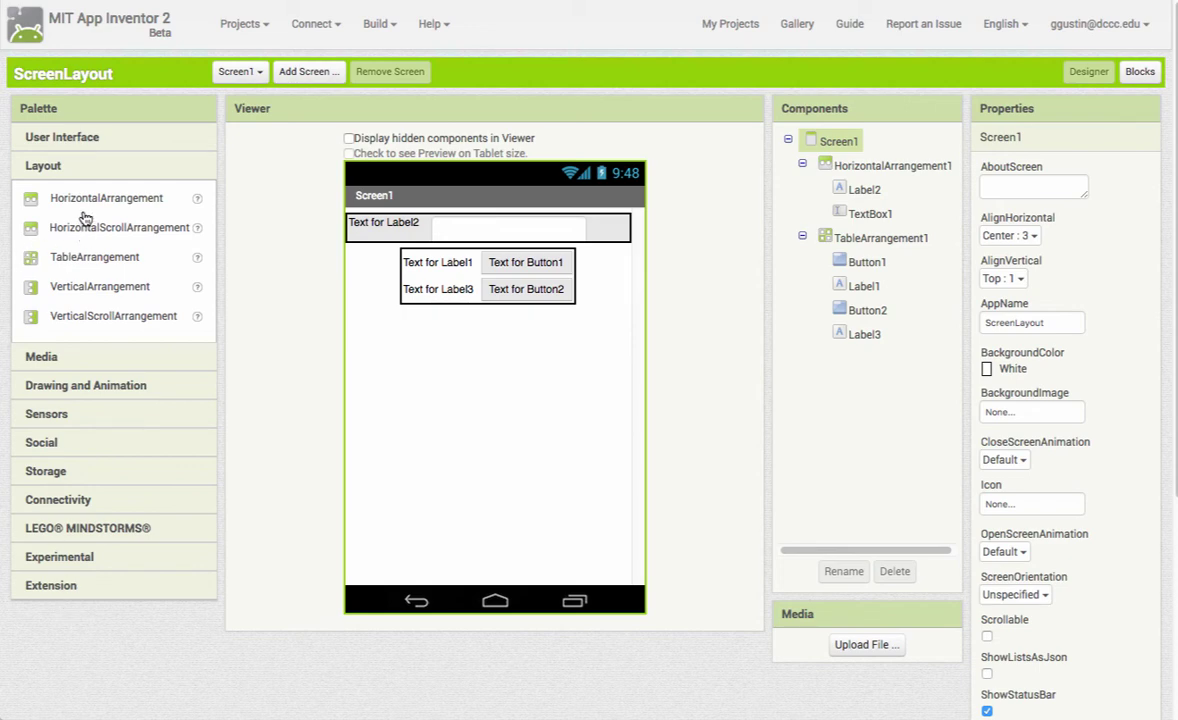
pyautogui.moveTo(90, 205); pyautogui.dragTo(456, 398)
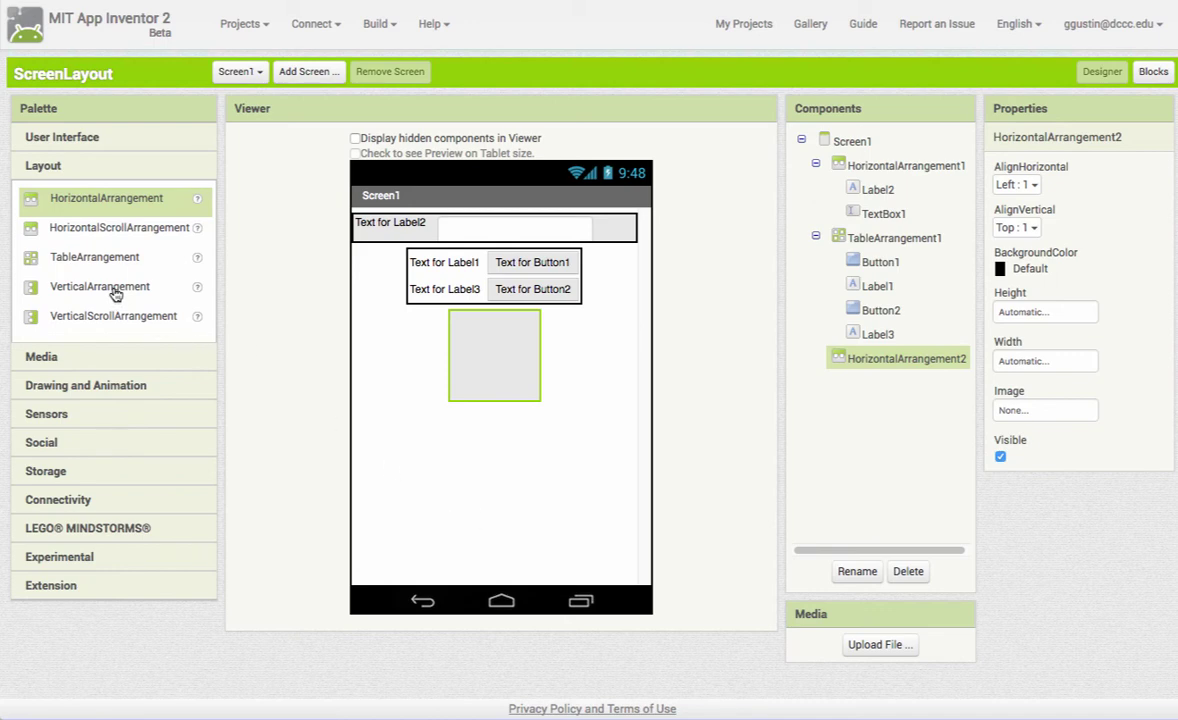
pyautogui.moveTo(115, 293); pyautogui.dragTo(472, 380)
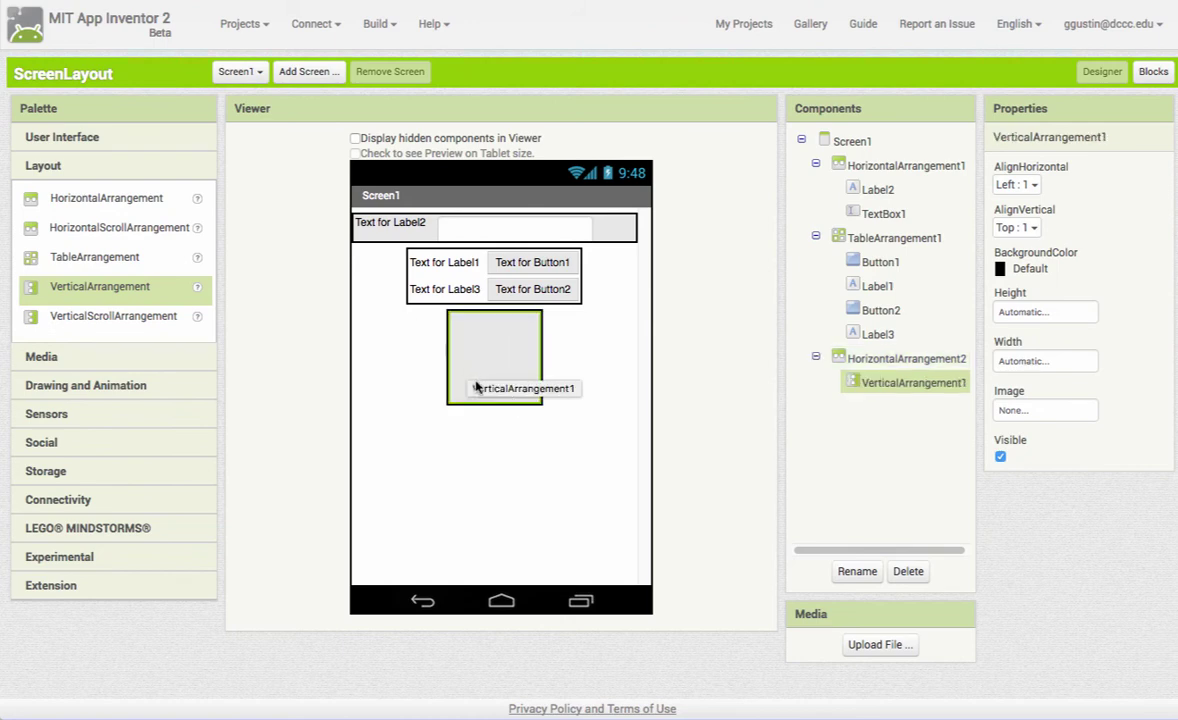
# Set the width of the second horizontal arrangement to Fill parent
pyautogui.click(926, 361)
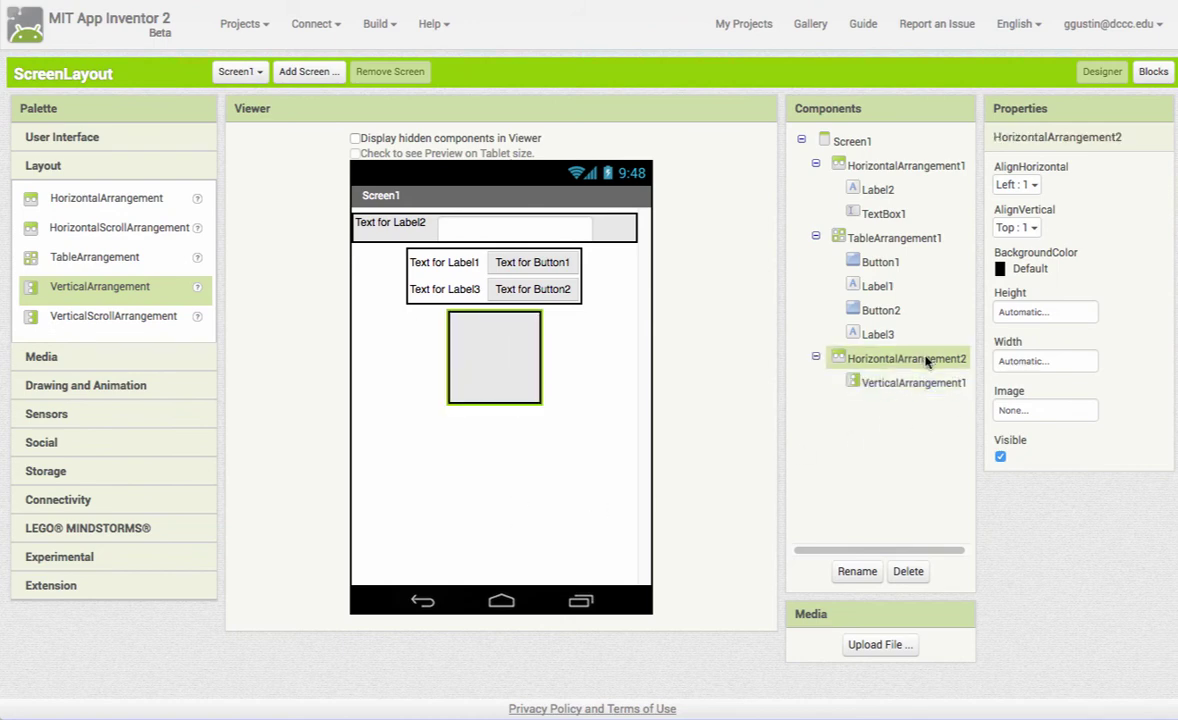
pyautogui.click(1032, 364)
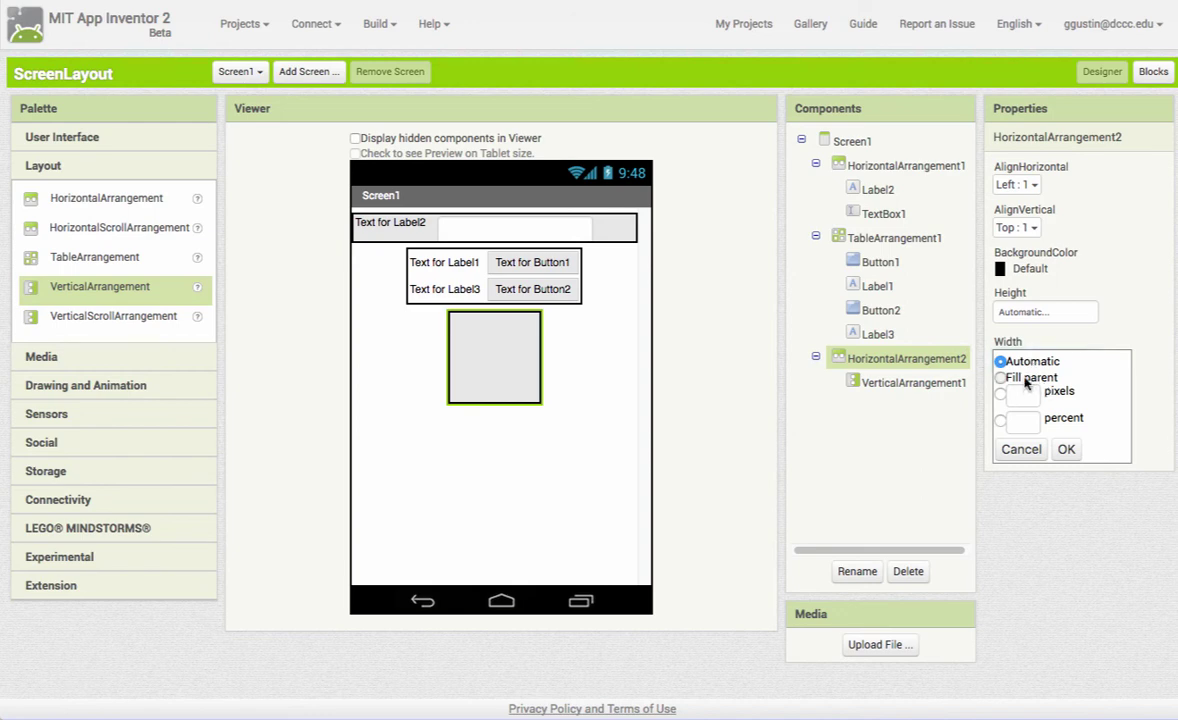
pyautogui.click(1004, 377)
pyautogui.click(1064, 449)
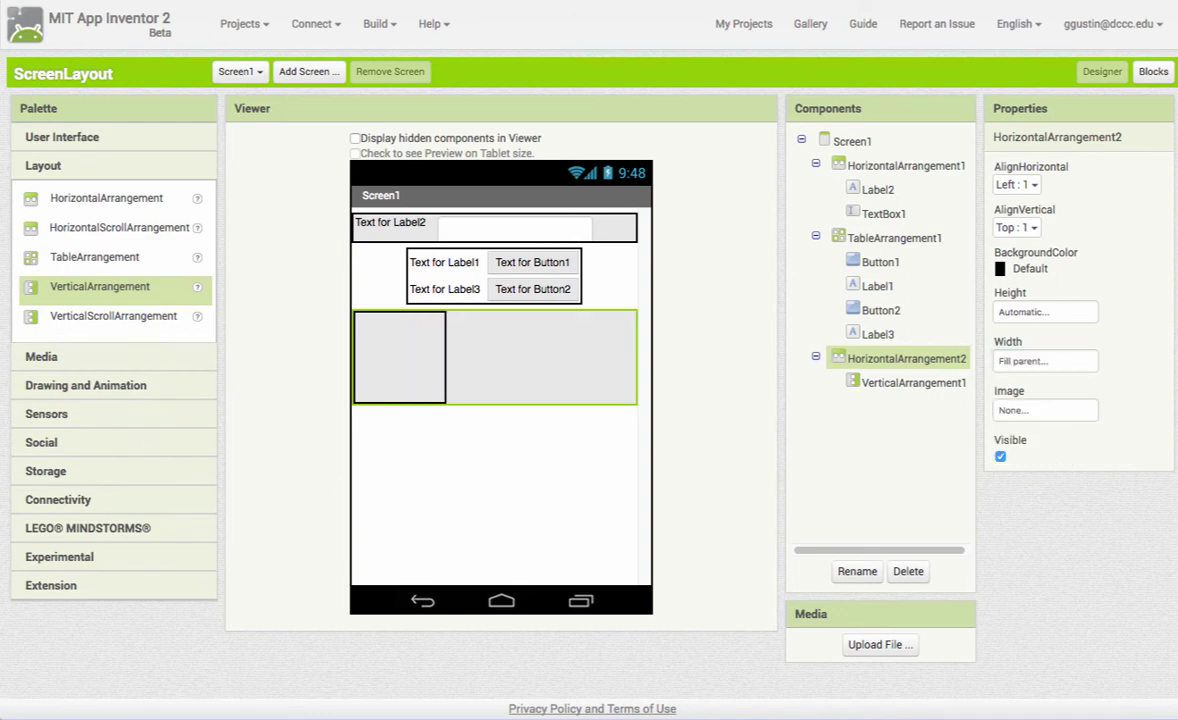
# Add two more vertical arrangements side by side after the first one inside the second horizontal arrangement
pyautogui.moveTo(95, 290); pyautogui.dragTo(517, 360)
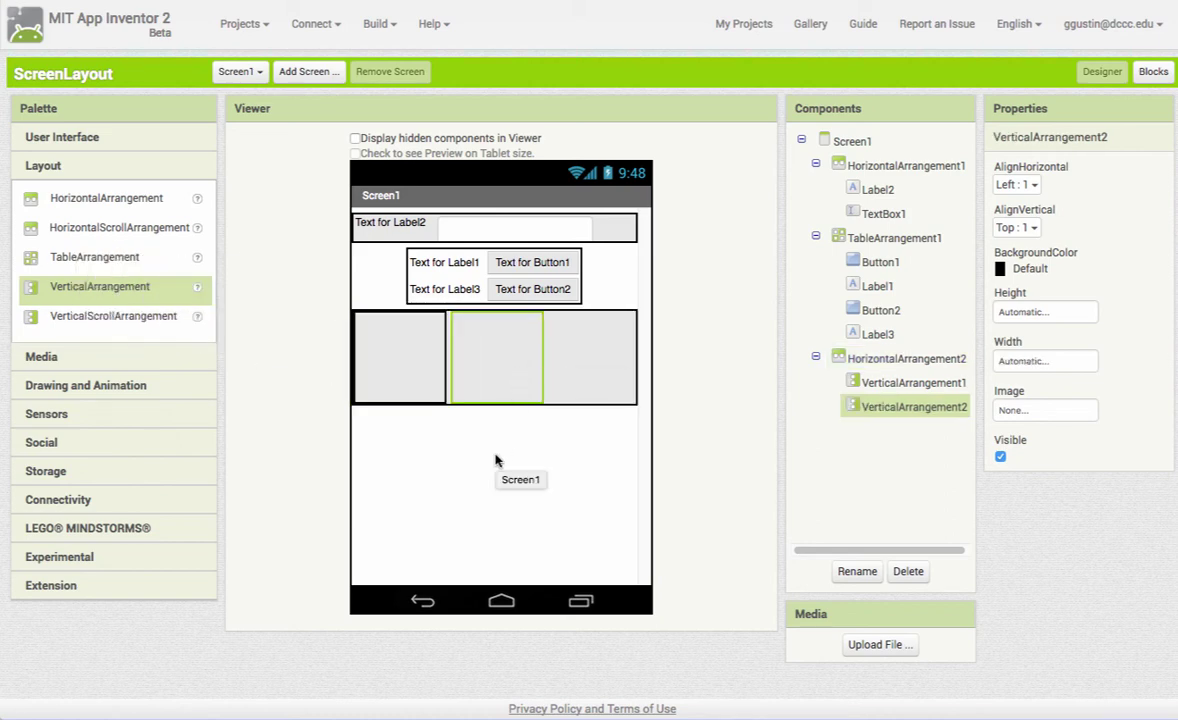
pyautogui.click(496, 460)
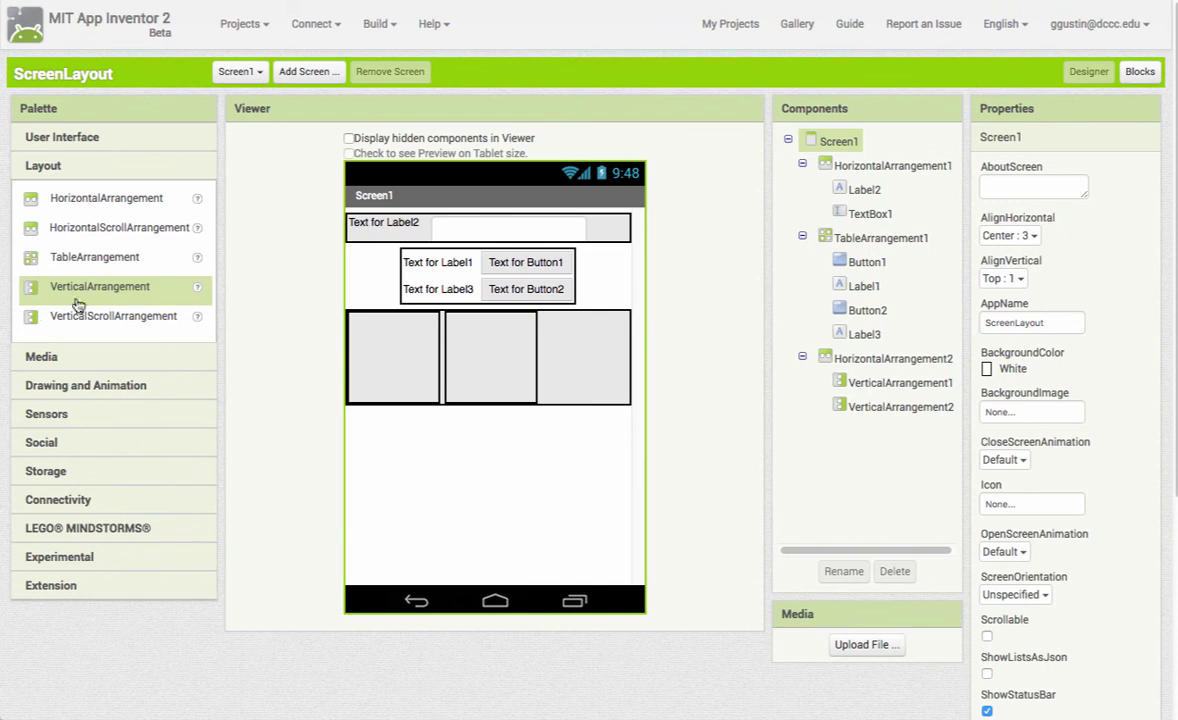
pyautogui.moveTo(80, 287); pyautogui.dragTo(531, 322)
pyautogui.click(487, 445)
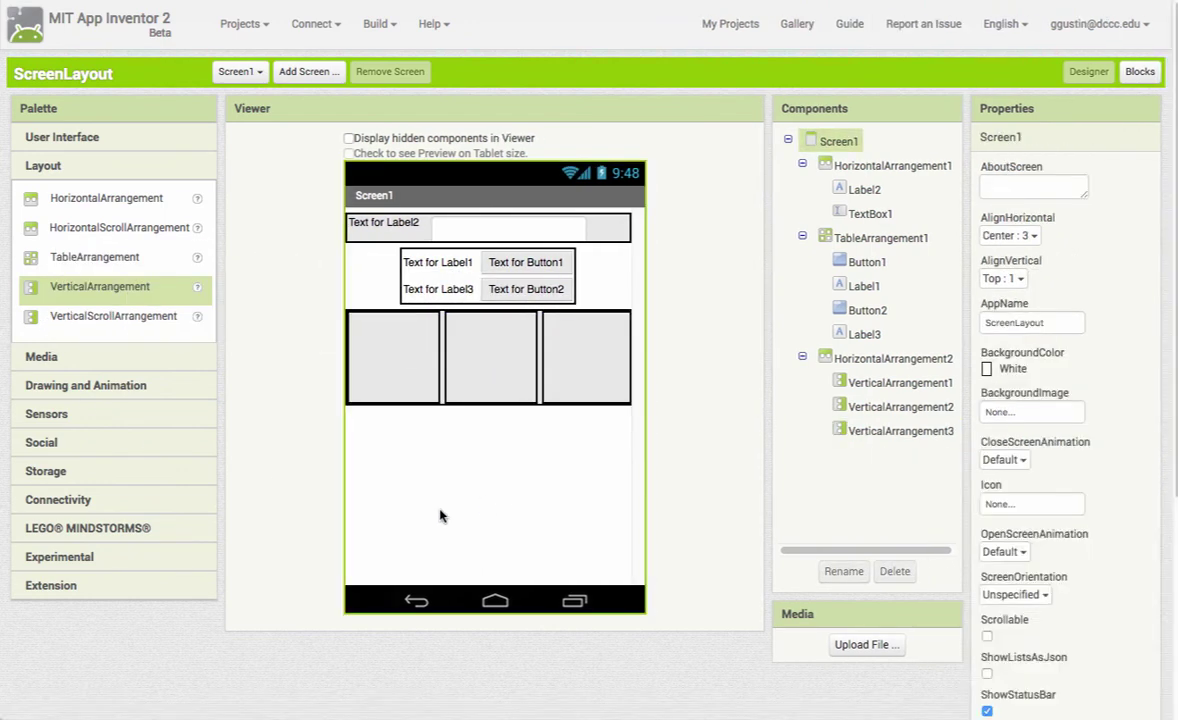
# Place an image component in each of the three vertical arrangements
pyautogui.click(74, 139)
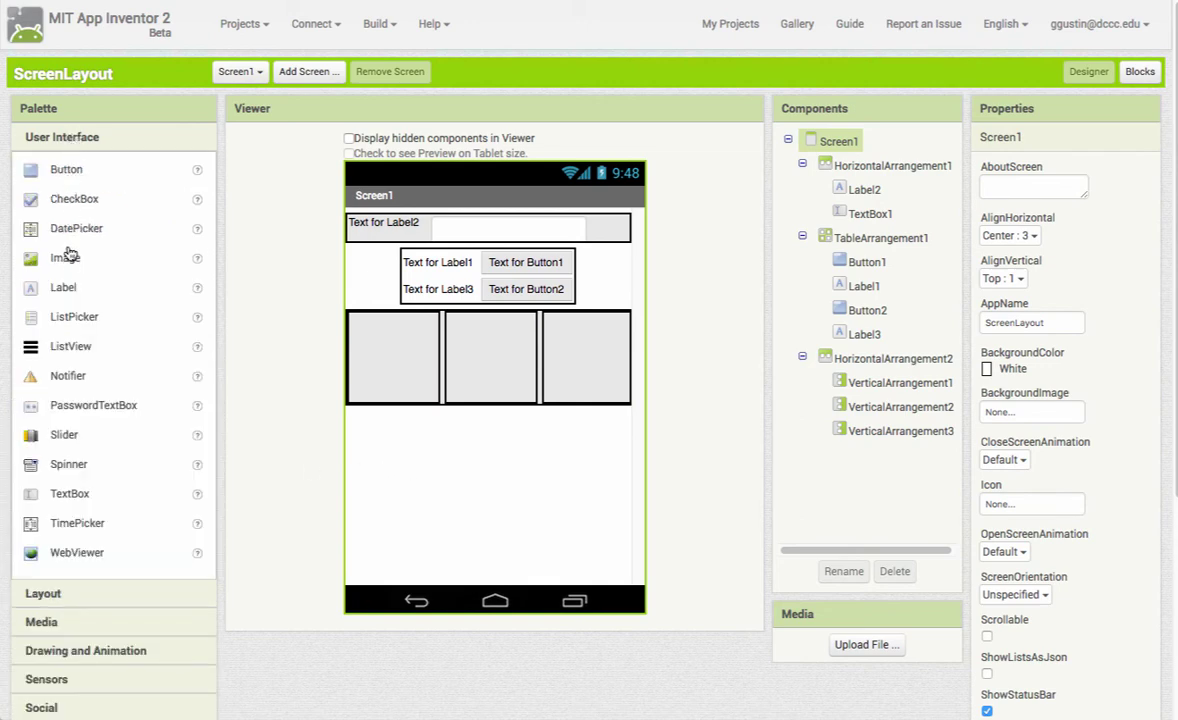
pyautogui.moveTo(70, 258); pyautogui.dragTo(366, 326)
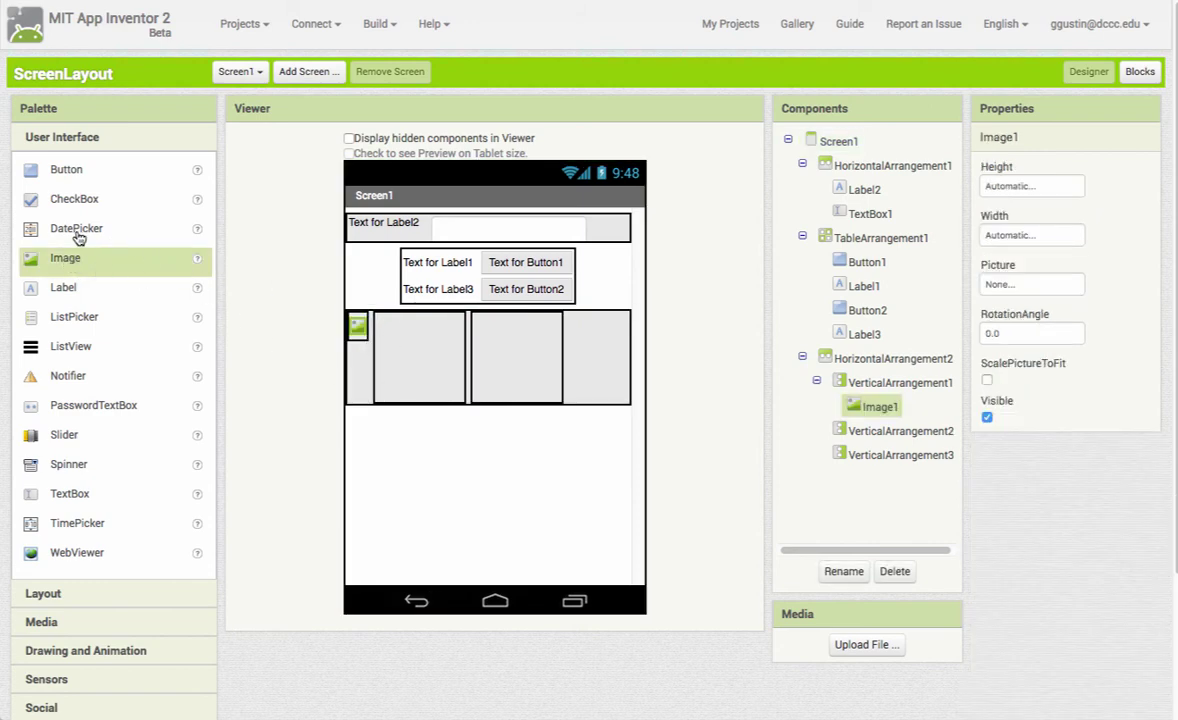
pyautogui.moveTo(71, 260); pyautogui.dragTo(399, 340)
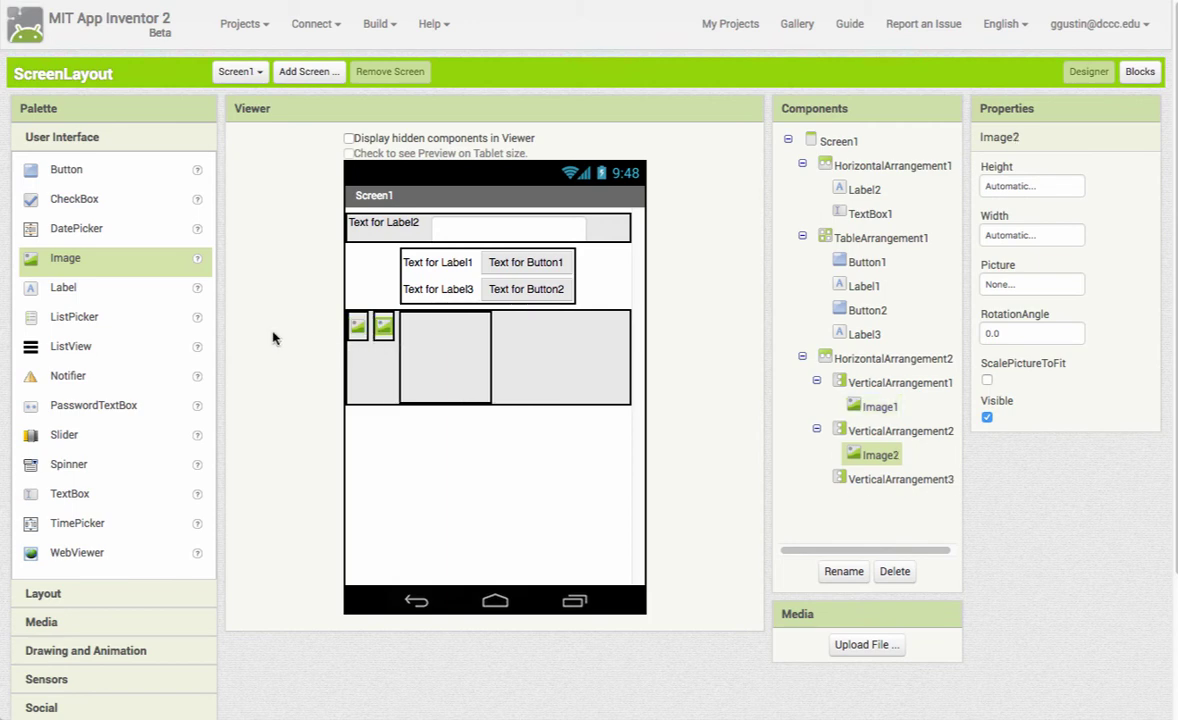
pyautogui.moveTo(60, 262); pyautogui.dragTo(473, 371)
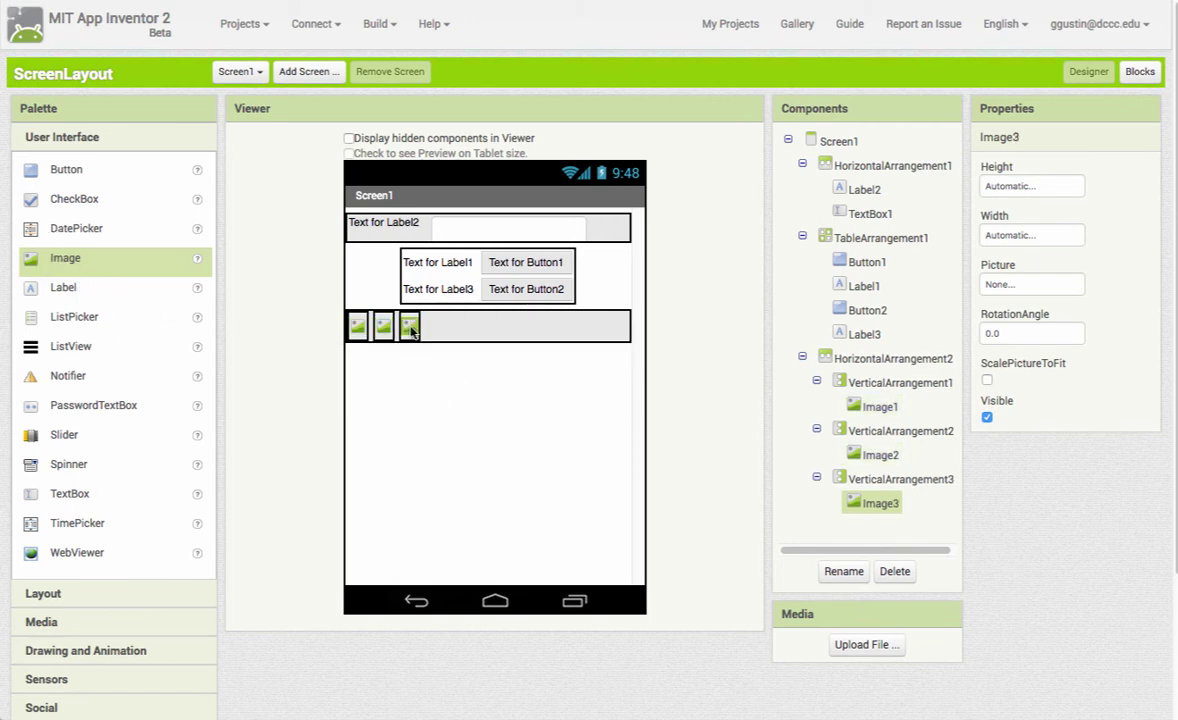
# Set the width of the first vertical arrangement to 33 percent
pyautogui.click(360, 328)
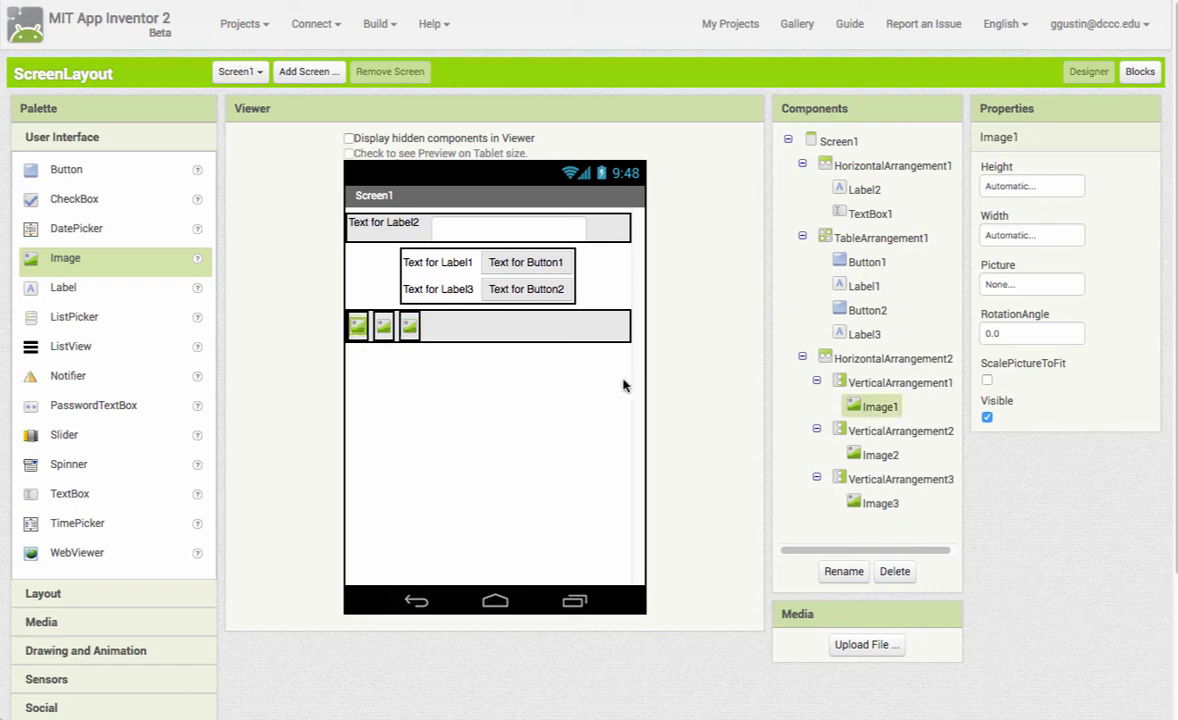
pyautogui.click(845, 383)
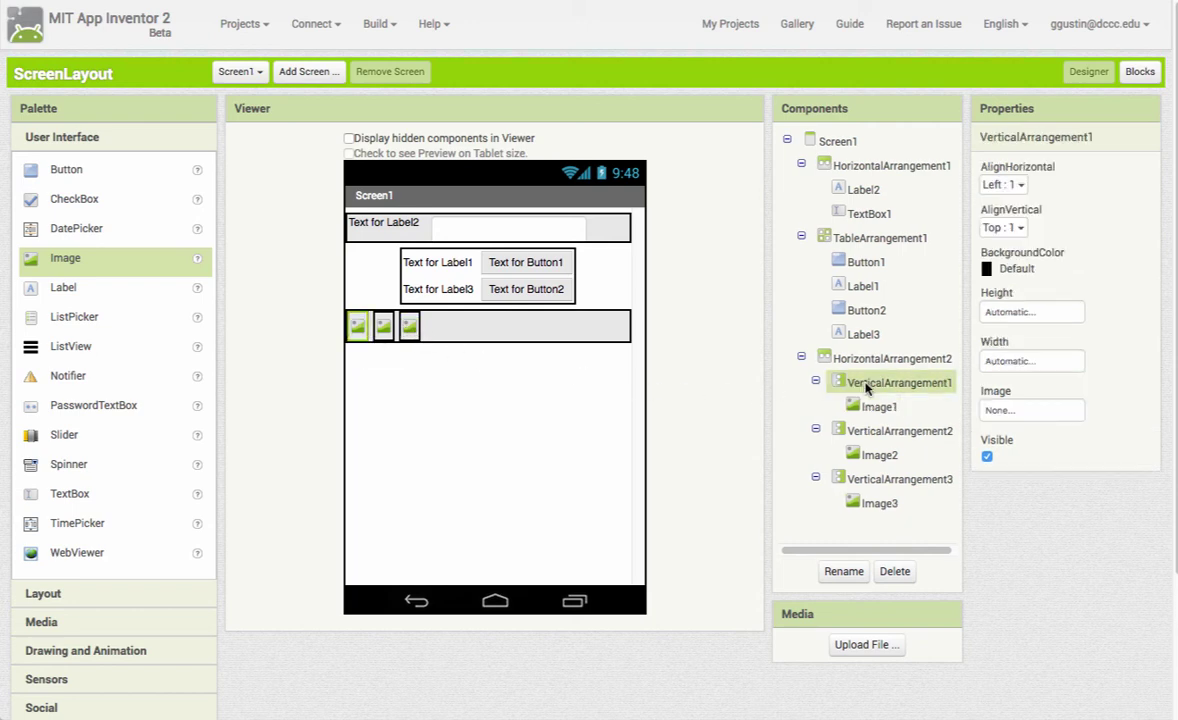
pyautogui.click(1013, 364)
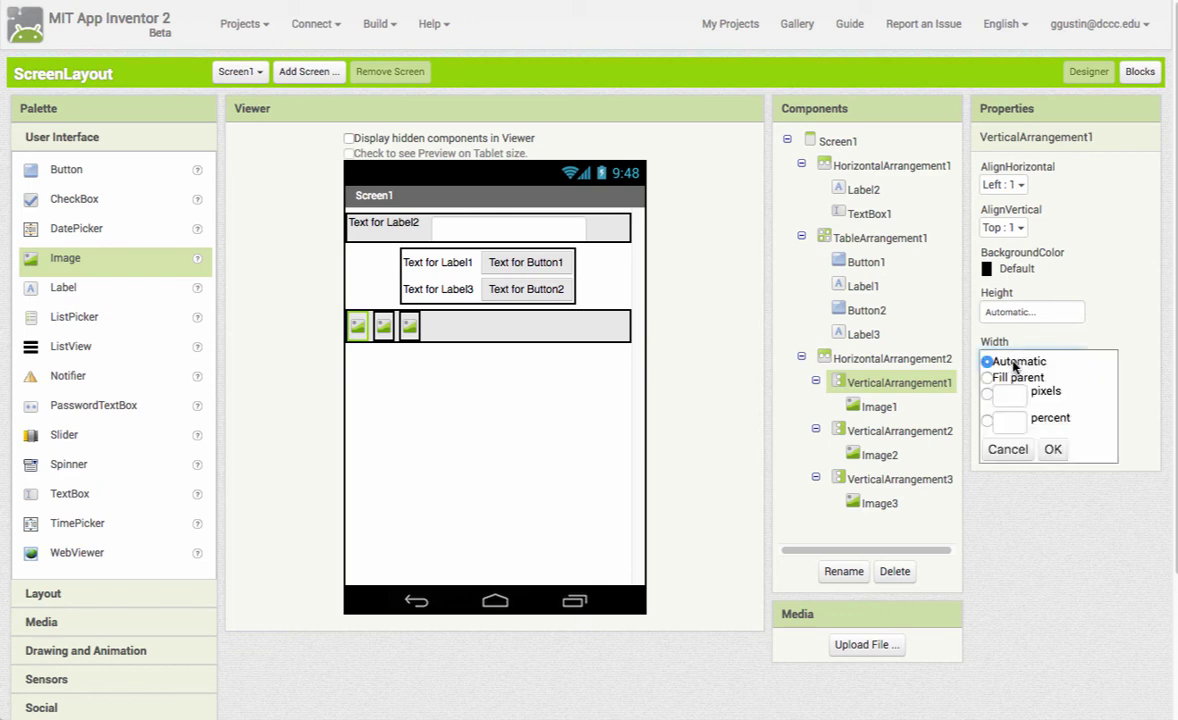
pyautogui.click(1008, 419)
pyautogui.write('33')
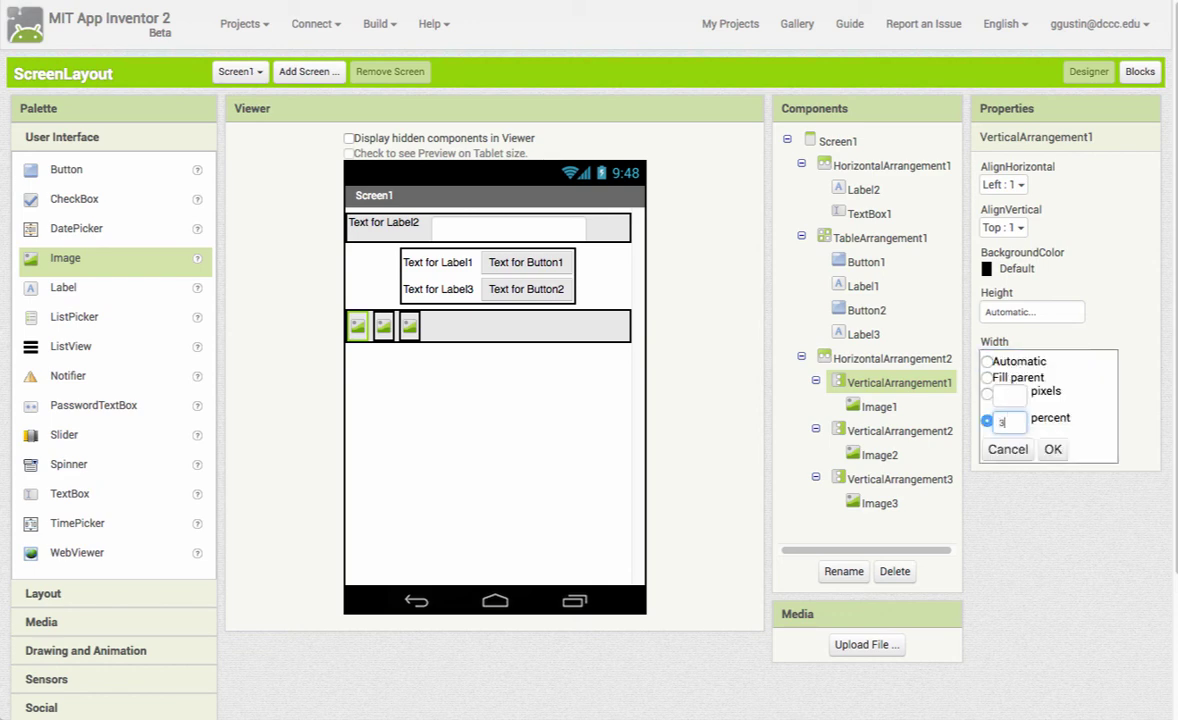
pyautogui.click(1053, 449)
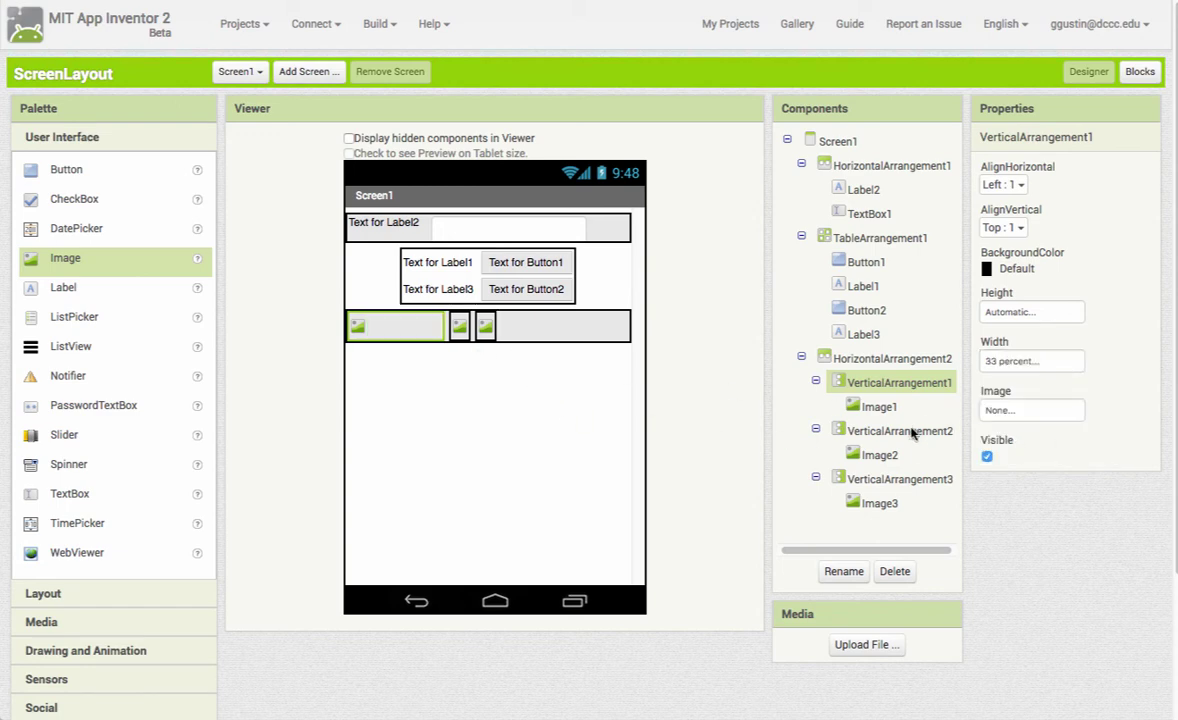
# Set the width of the second vertical arrangement to 33 percent
pyautogui.click(910, 432)
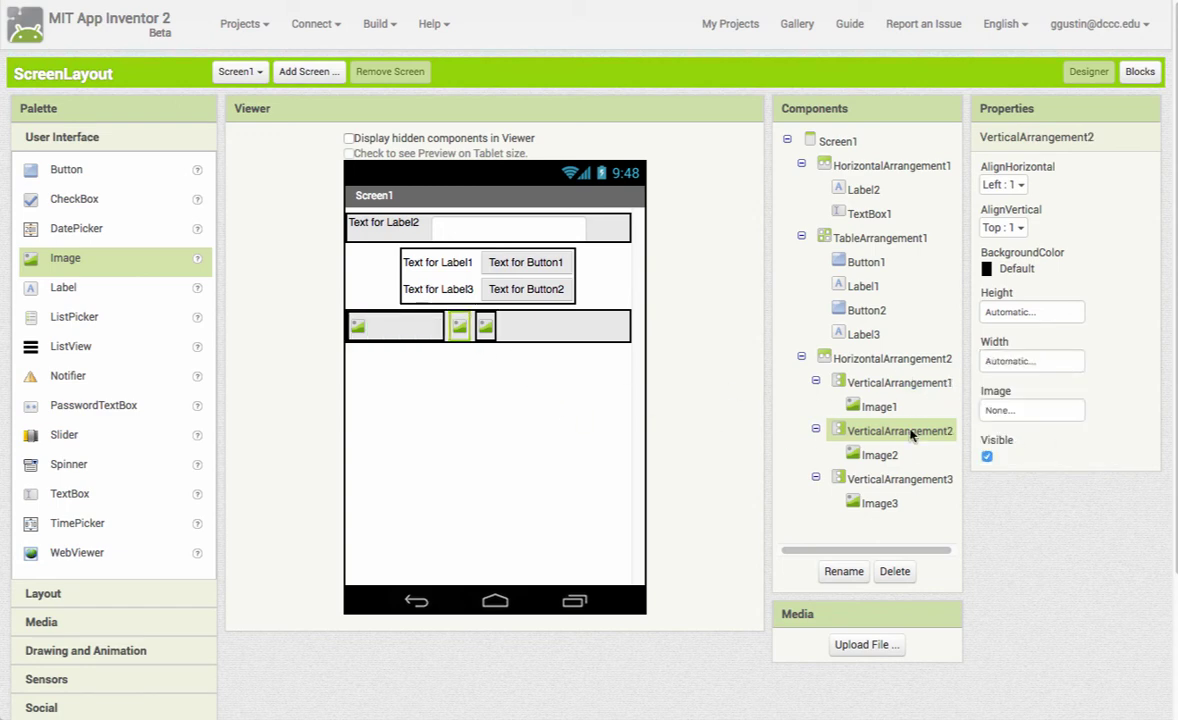
pyautogui.click(1001, 369)
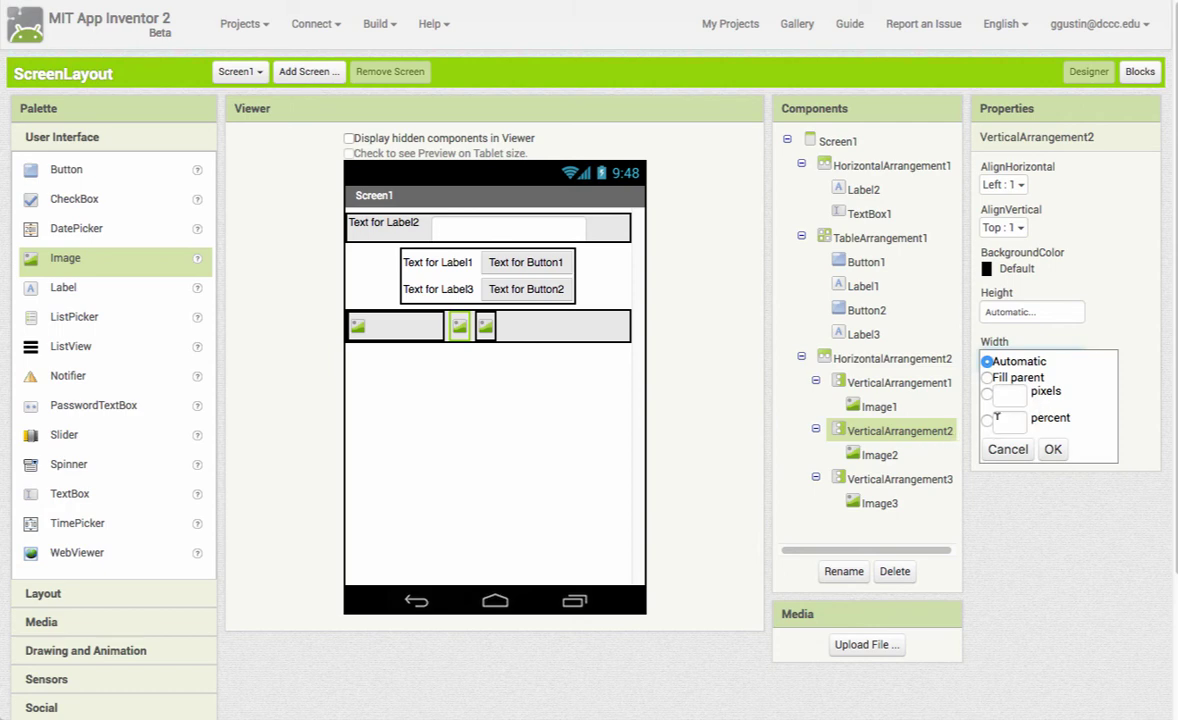
pyautogui.click(999, 420)
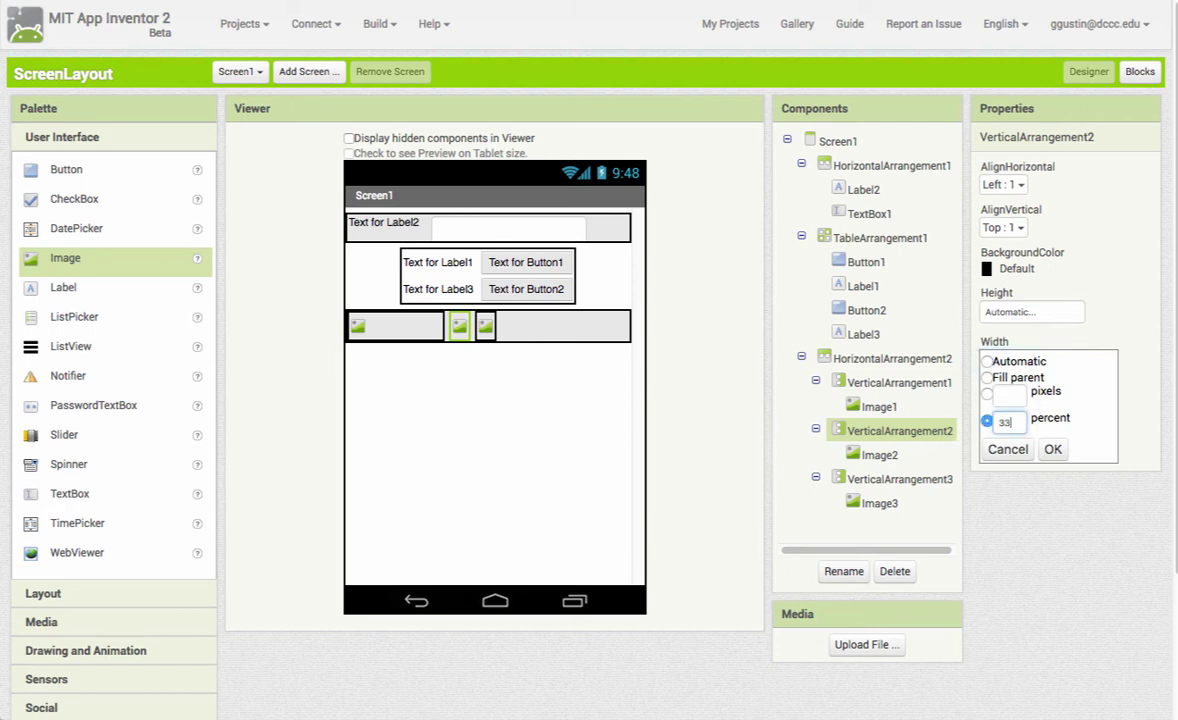
pyautogui.write('33')
pyautogui.click(1053, 449)
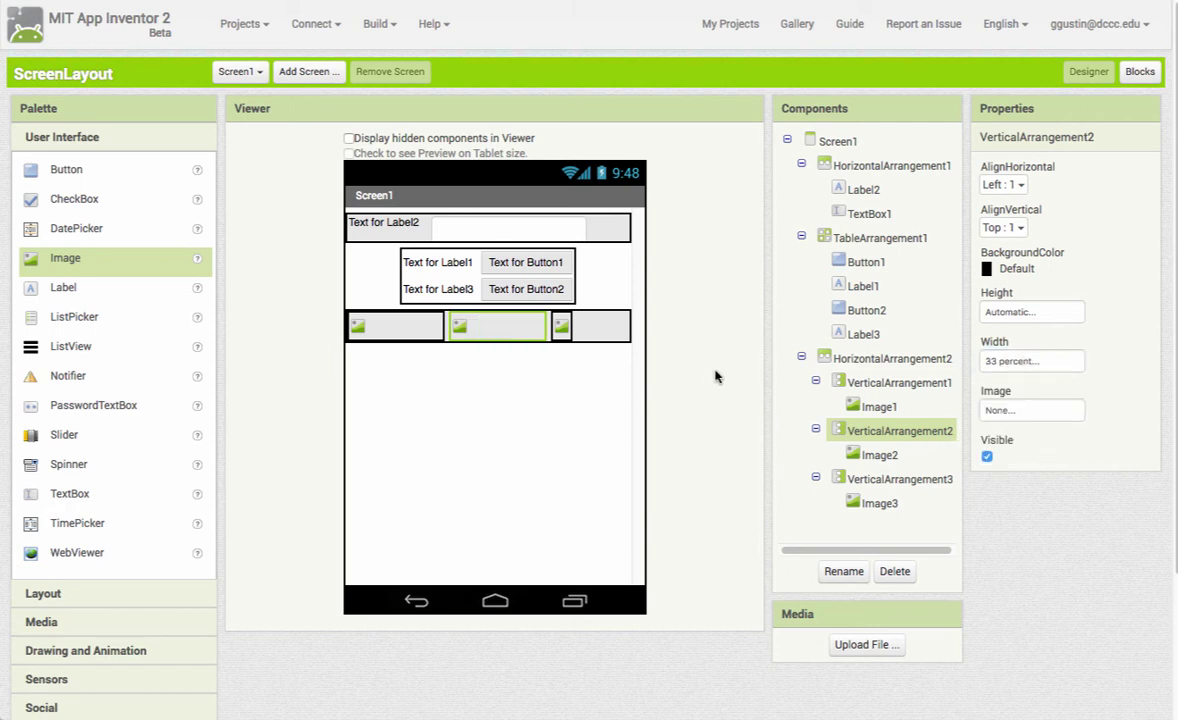
# Set the width of the third vertical arrangement to 33 percent
pyautogui.click(862, 480)
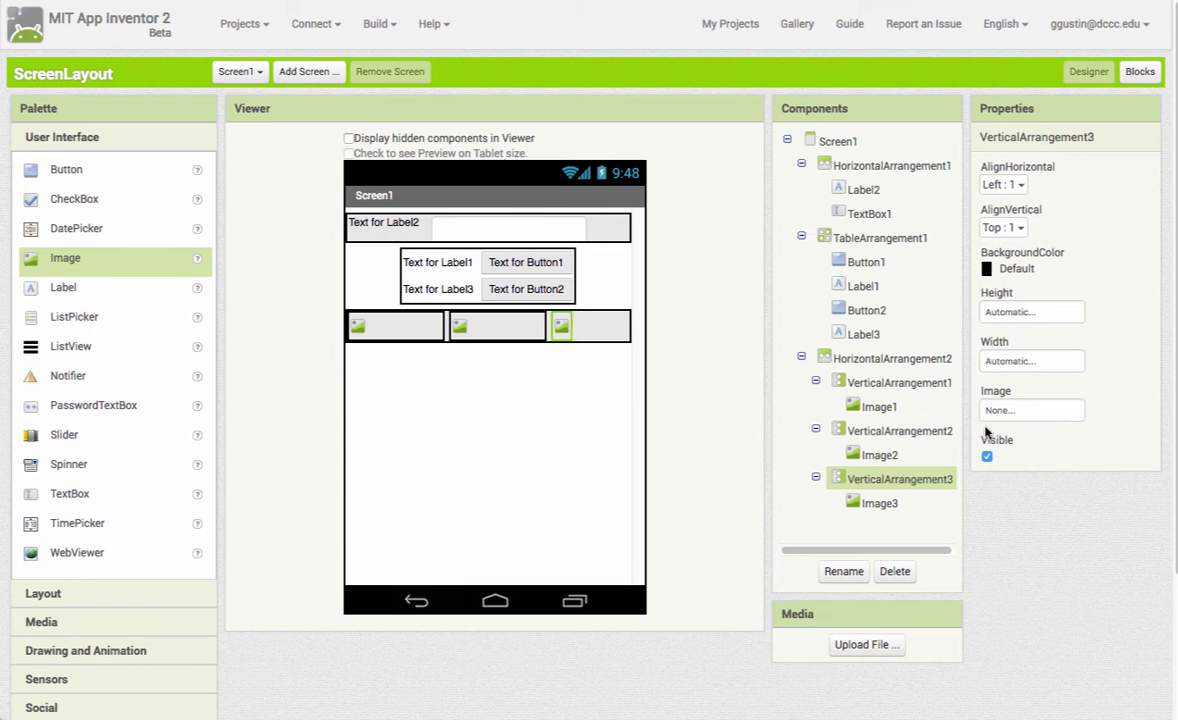
pyautogui.click(1008, 362)
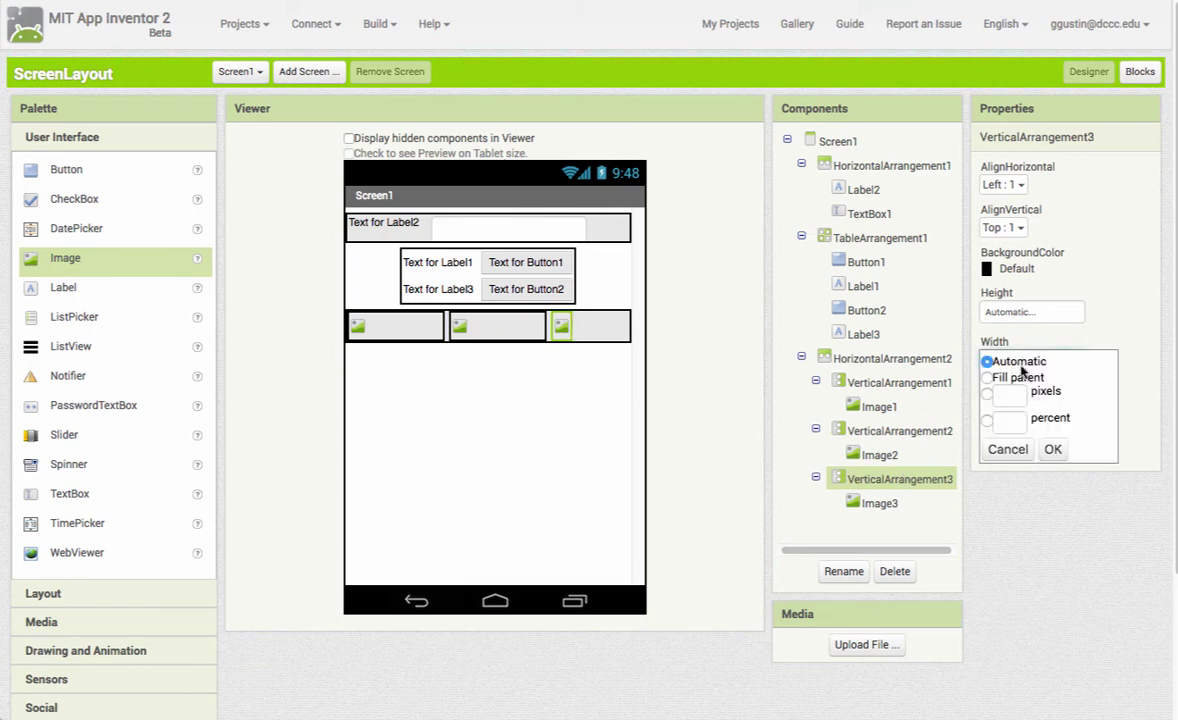
pyautogui.click(1012, 420)
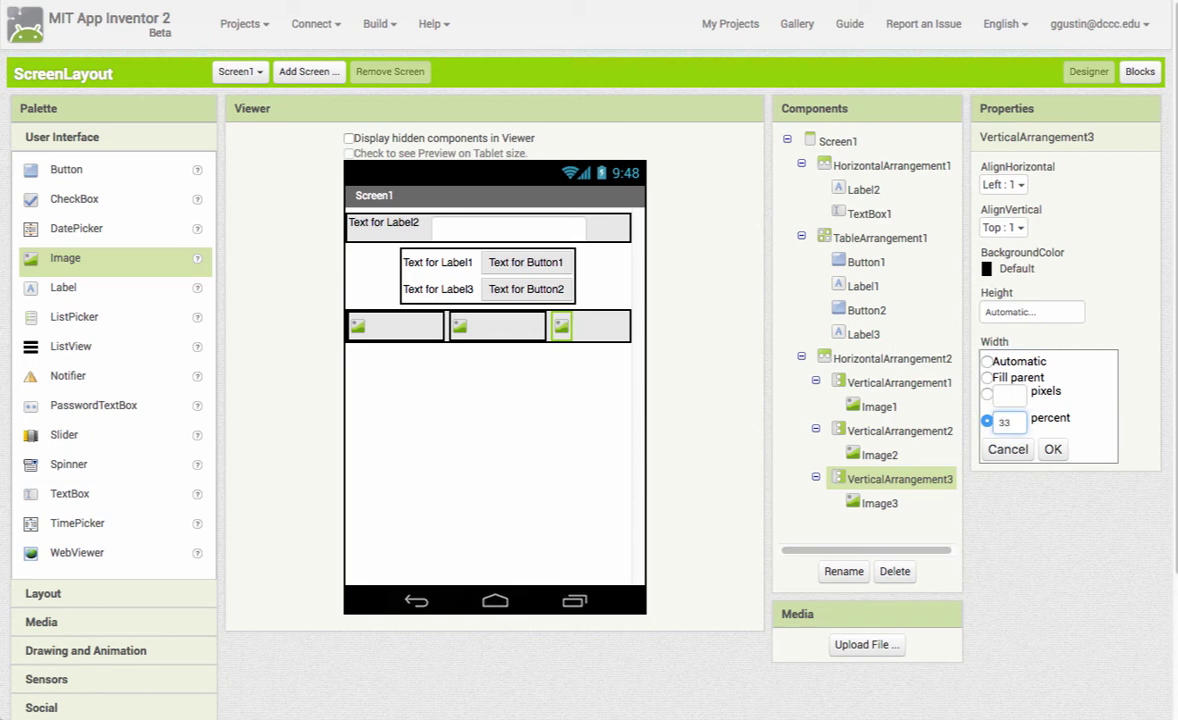
pyautogui.write('33')
pyautogui.click(1053, 449)
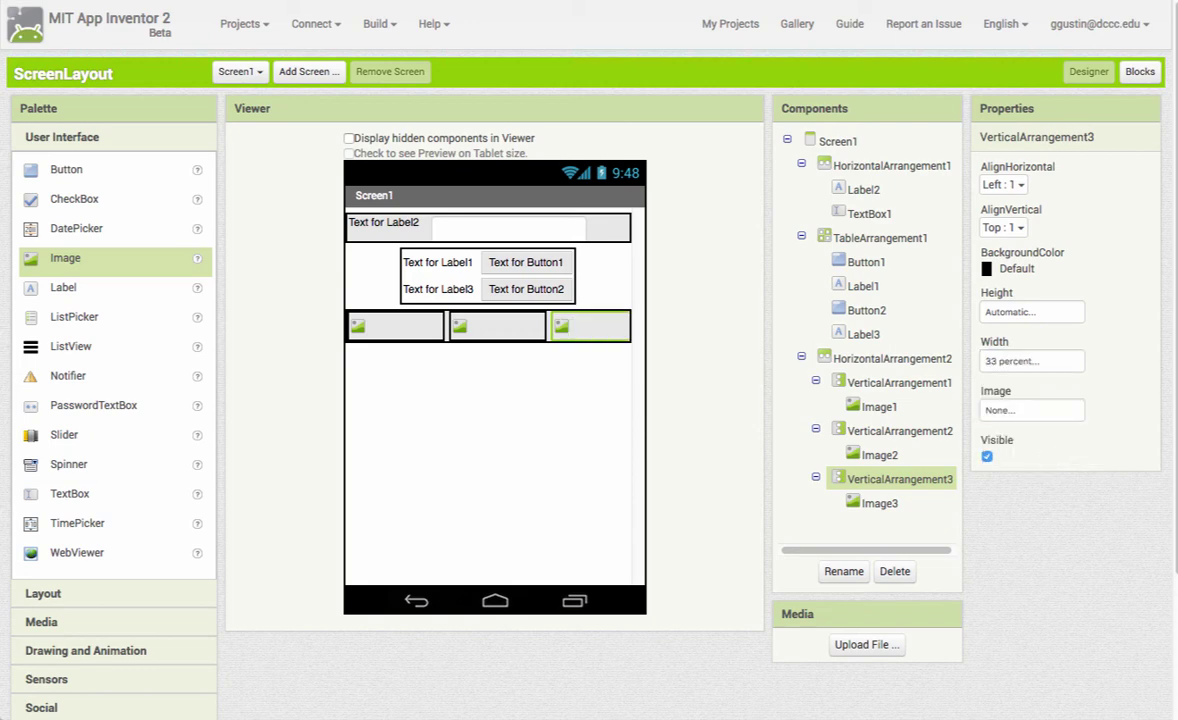
pyautogui.click(455, 490)
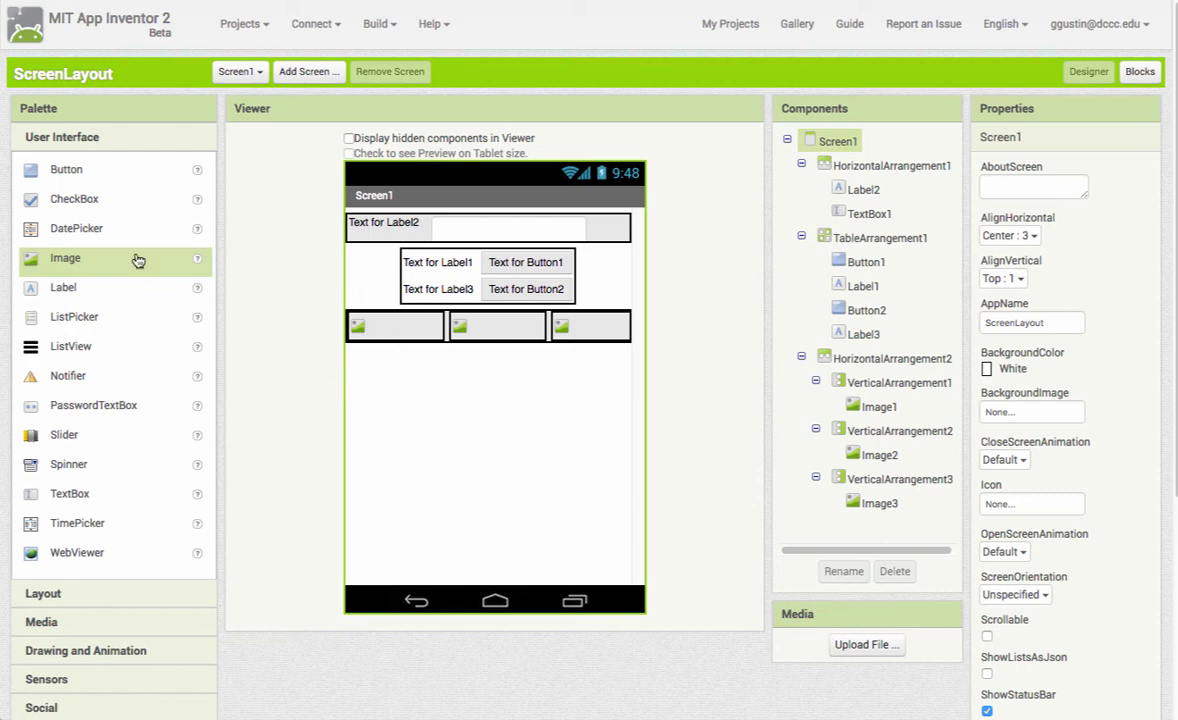
# Place a label beneath the image in each of the three vertical arrangements
pyautogui.moveTo(65, 291); pyautogui.dragTo(382, 324)
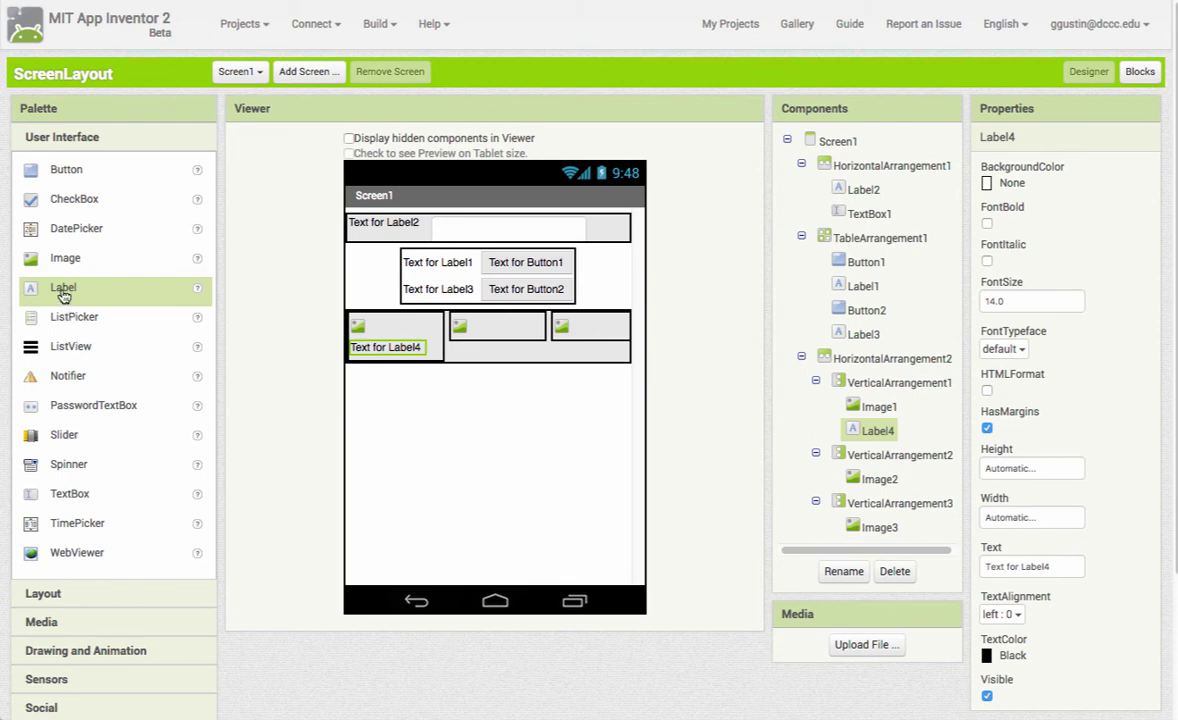
pyautogui.moveTo(63, 290); pyautogui.dragTo(481, 332)
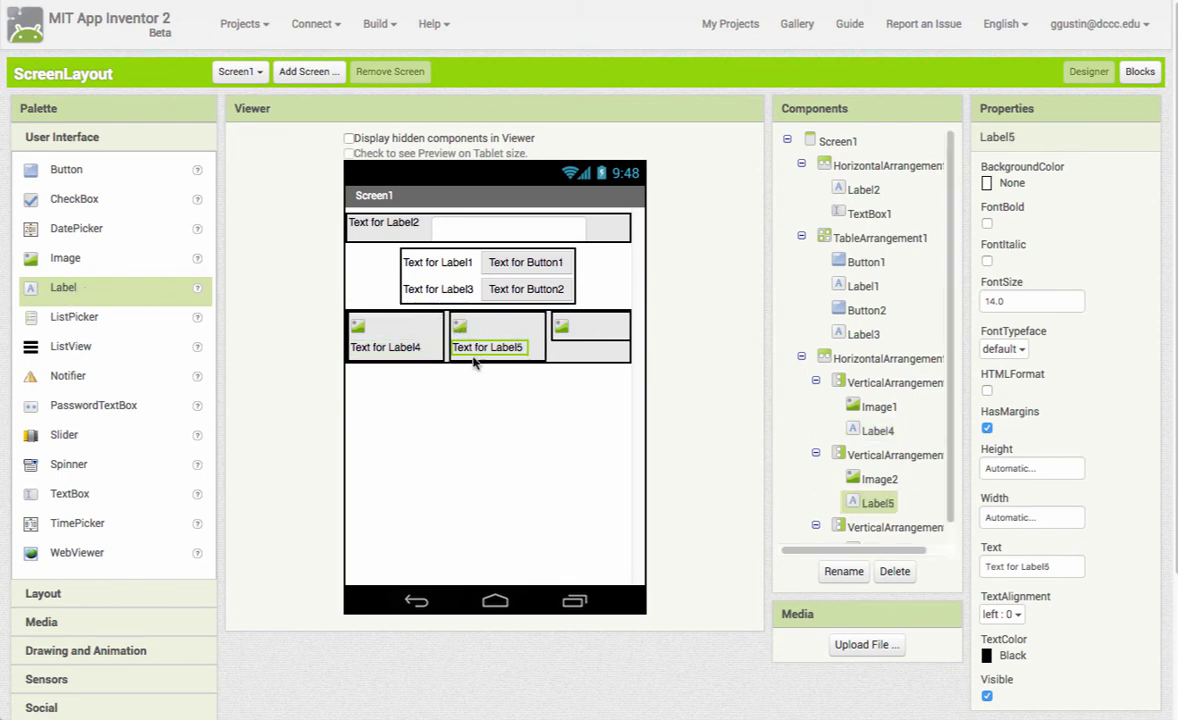
pyautogui.moveTo(63, 291); pyautogui.dragTo(560, 337)
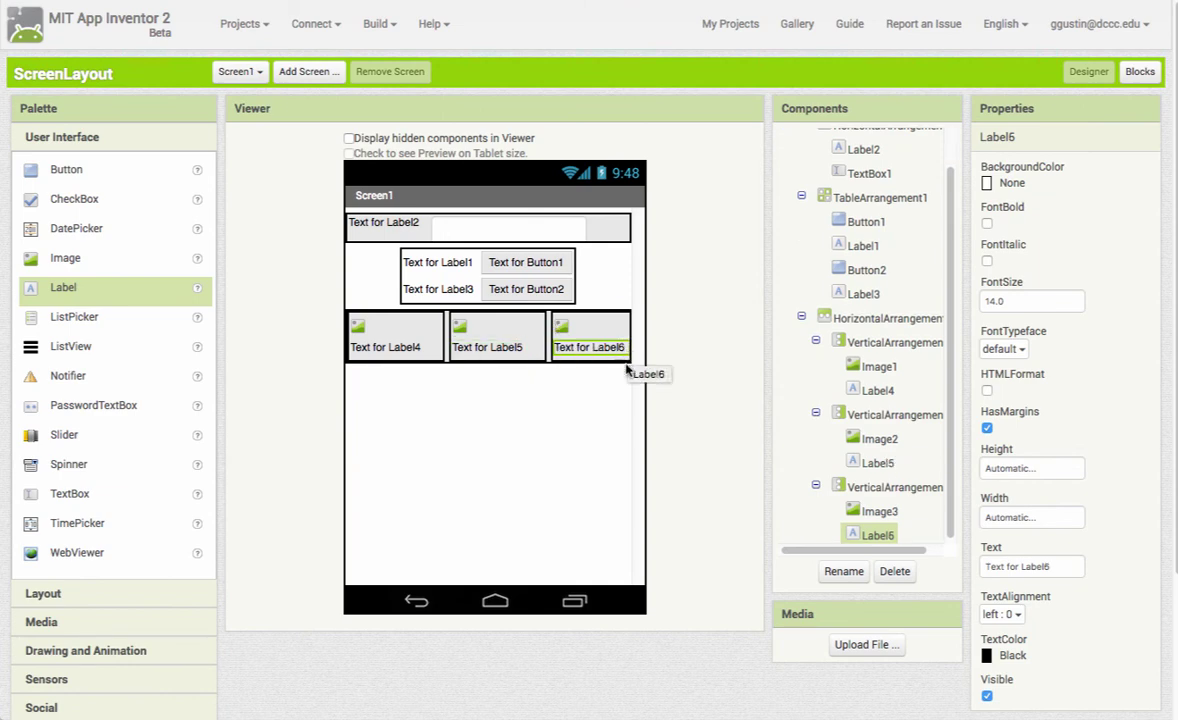
pyautogui.click(530, 385)
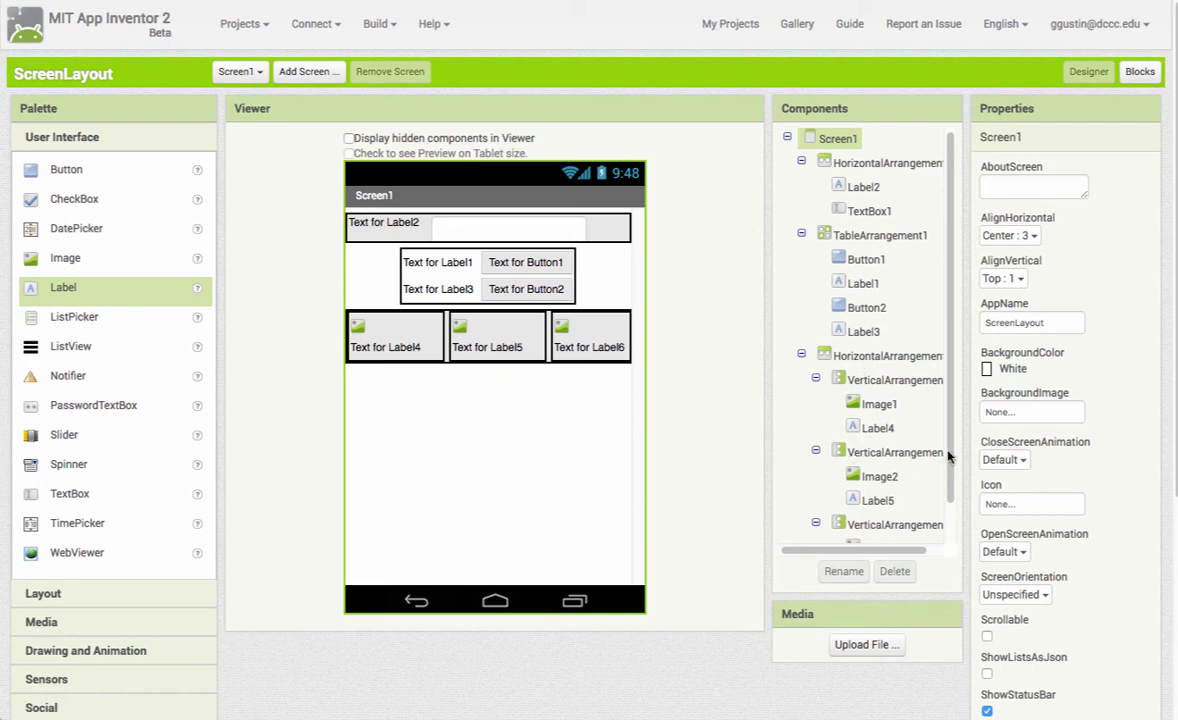
# Rename the first horizontal arrangement, which holds the label and text box, to GetInputLayout
pyautogui.moveTo(950, 462); pyautogui.dragTo(950, 505)
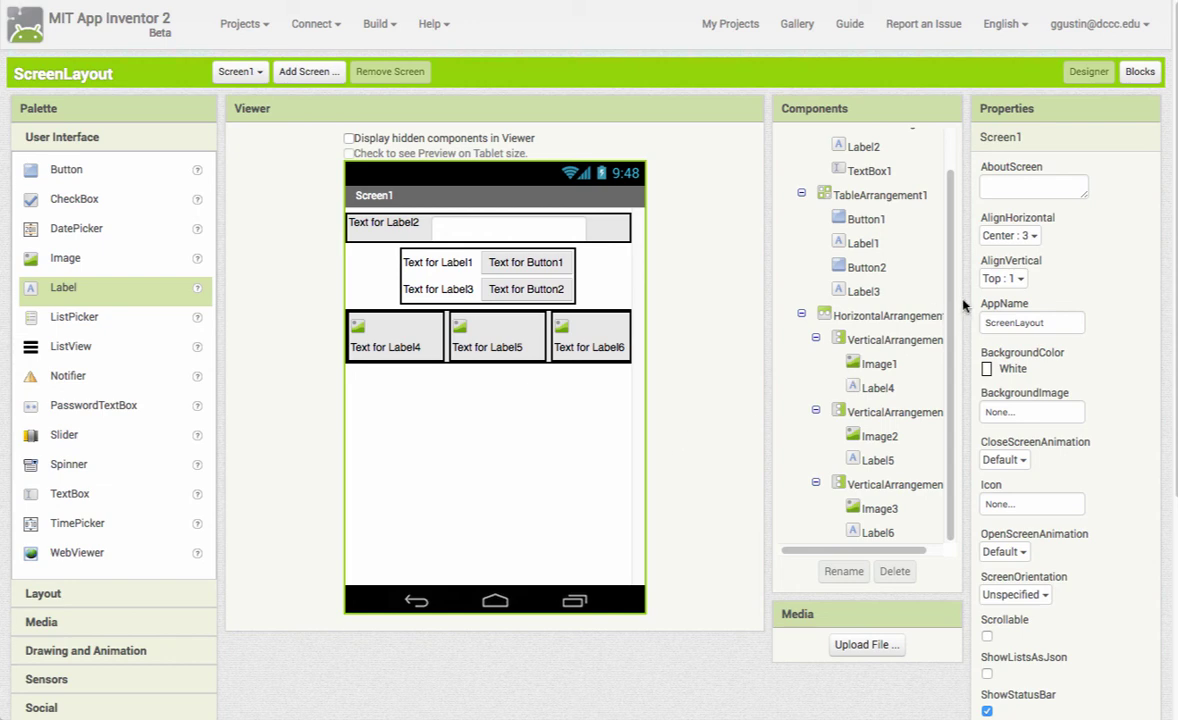
pyautogui.scroll(2, 950, 320)
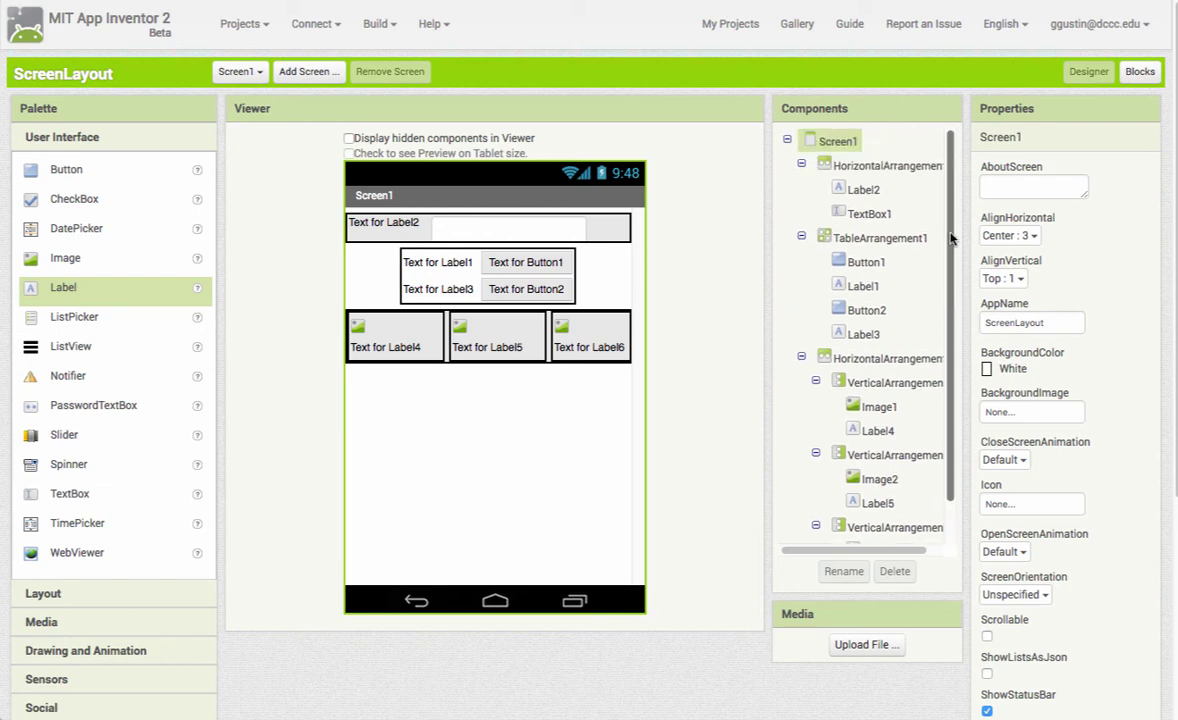
pyautogui.click(845, 168)
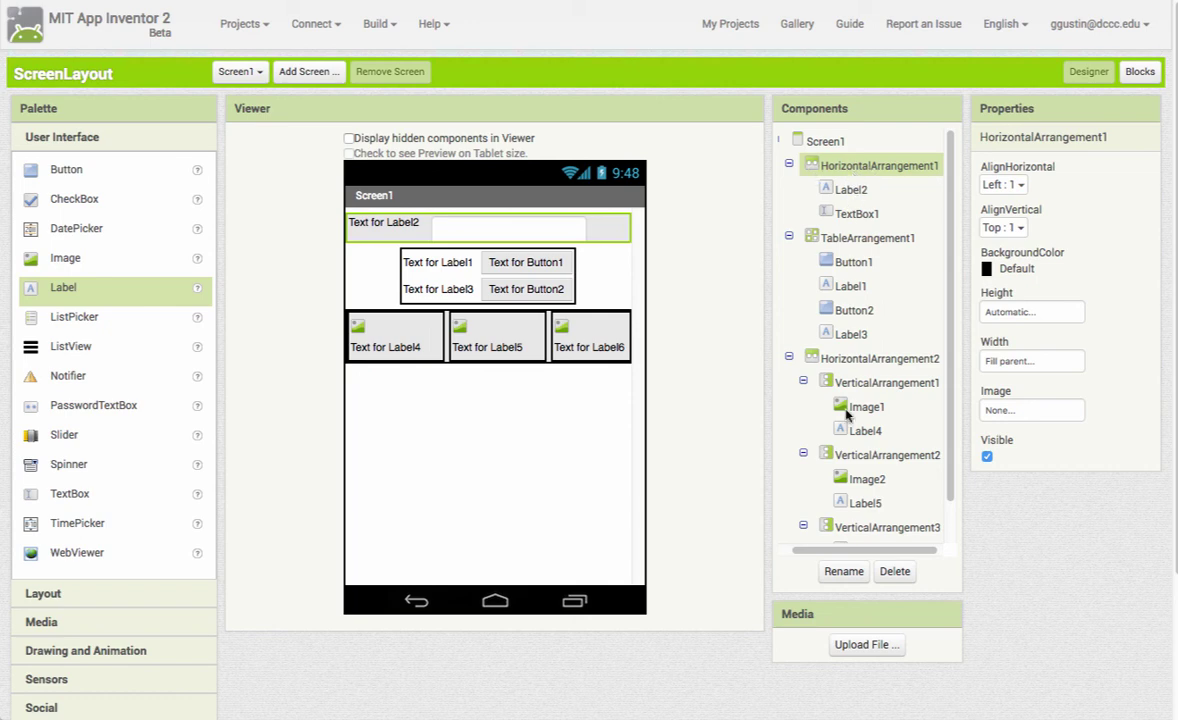
pyautogui.click(846, 574)
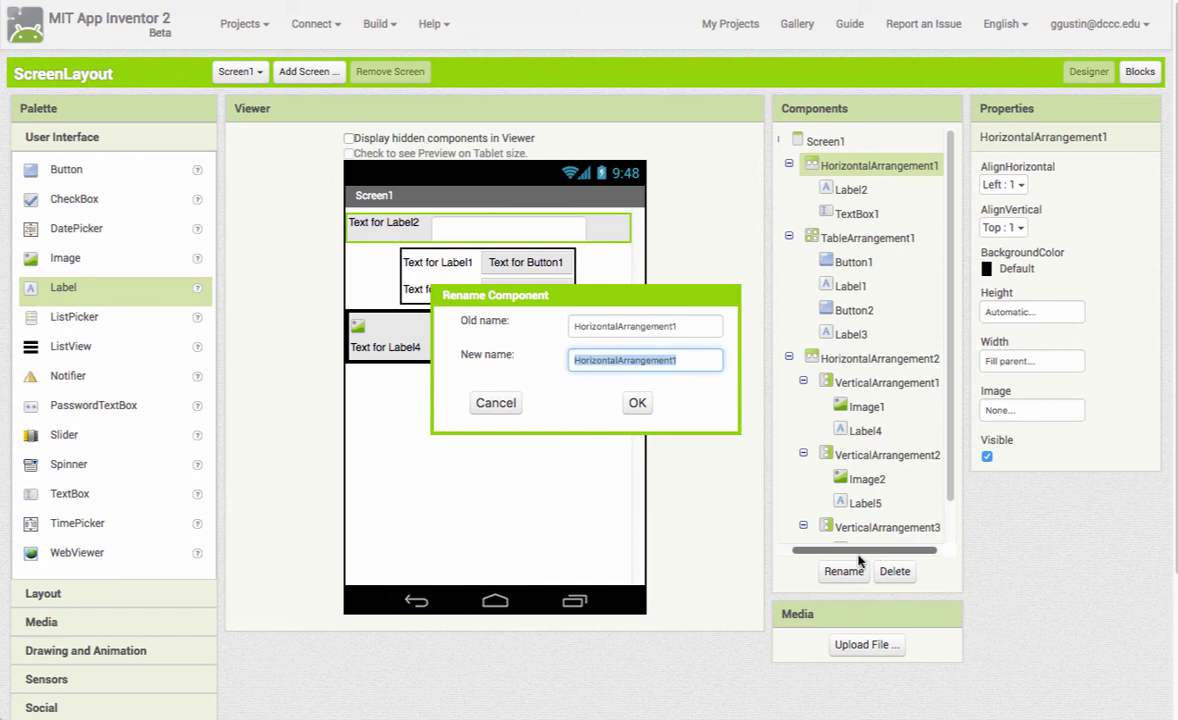
pyautogui.write('GetInputLayout')
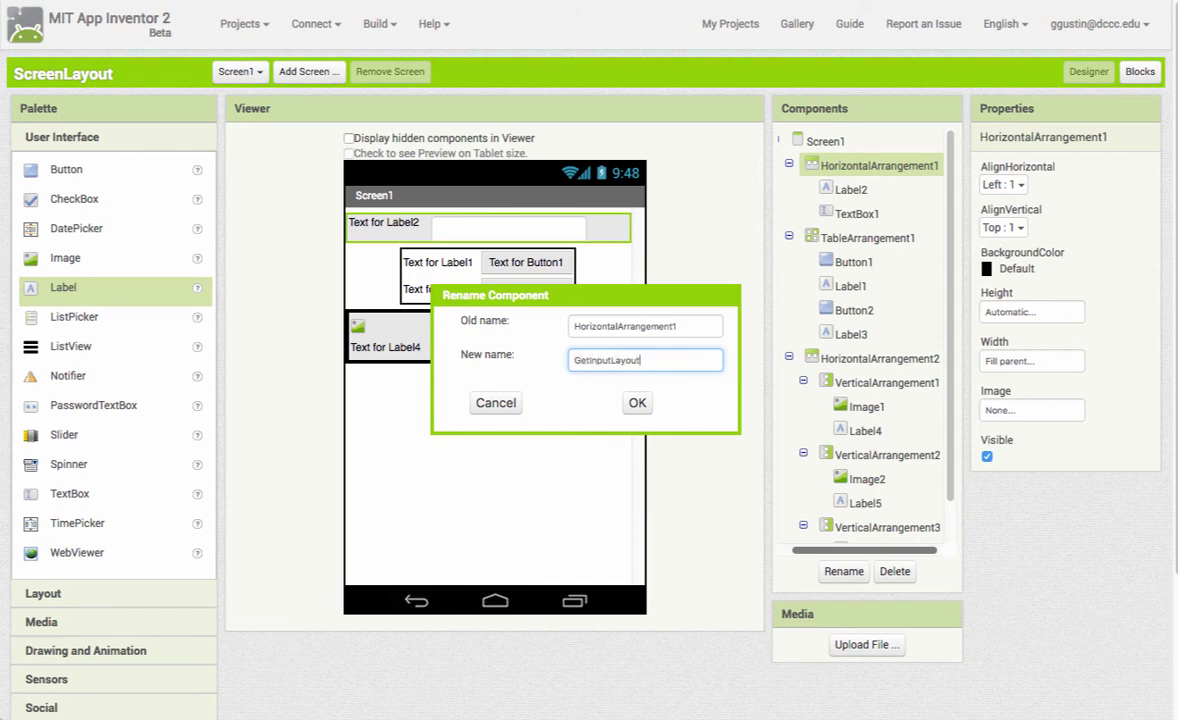
pyautogui.click(634, 405)
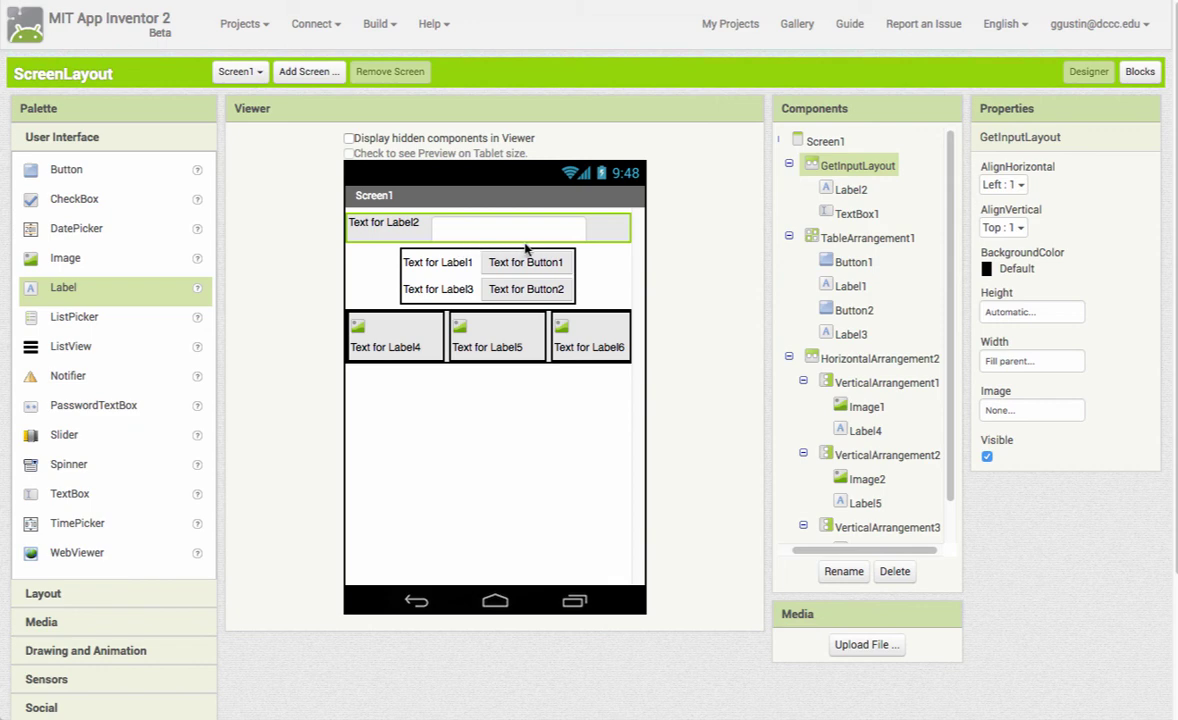
# Rename the table arrangement containing the buttons and labels to ButtonTable
pyautogui.click(866, 238)
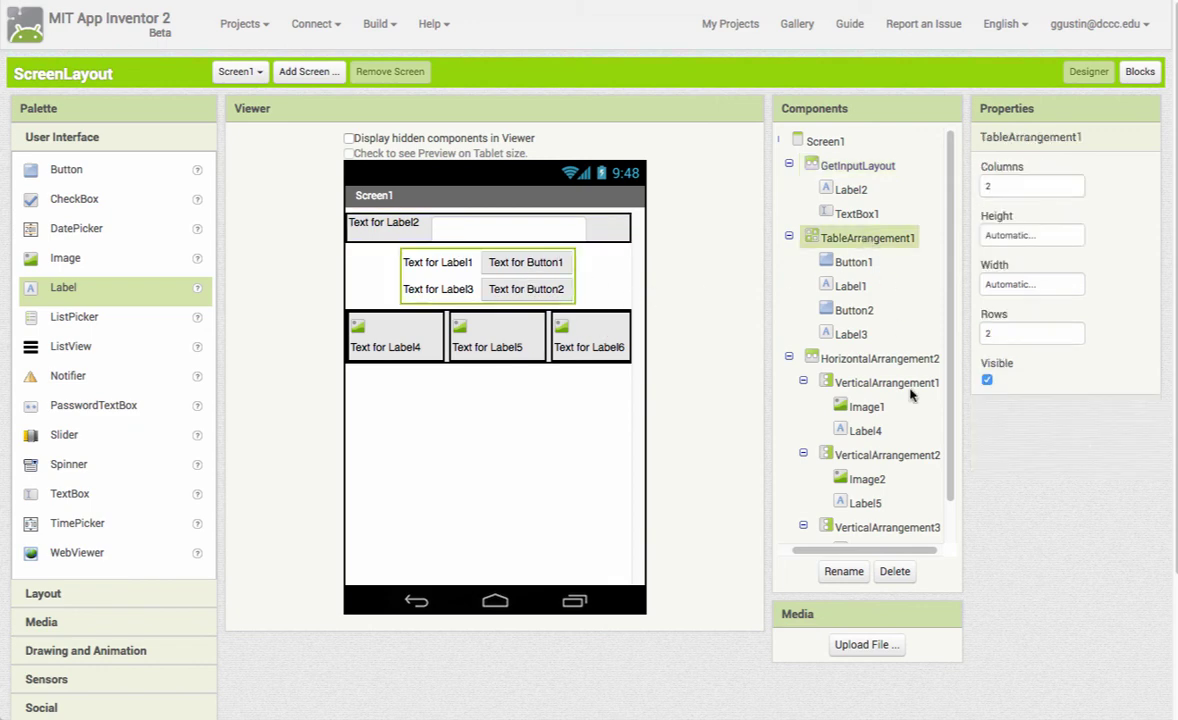
pyautogui.click(844, 571)
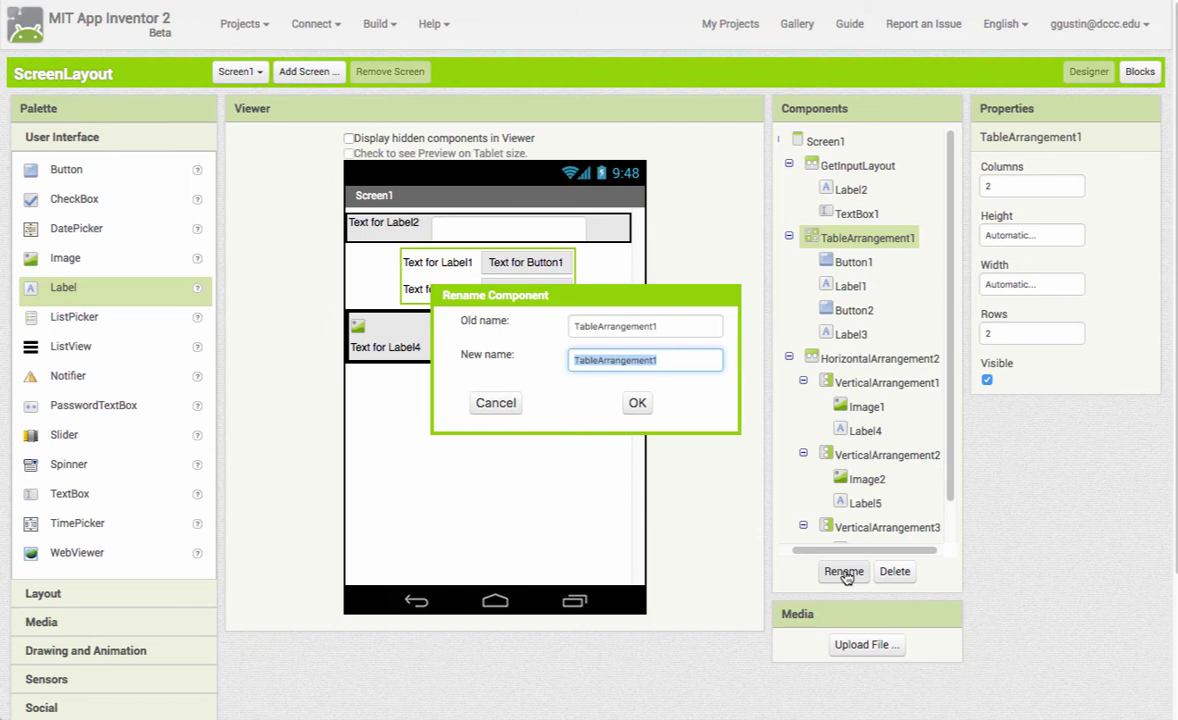
pyautogui.write('ButtonTable')
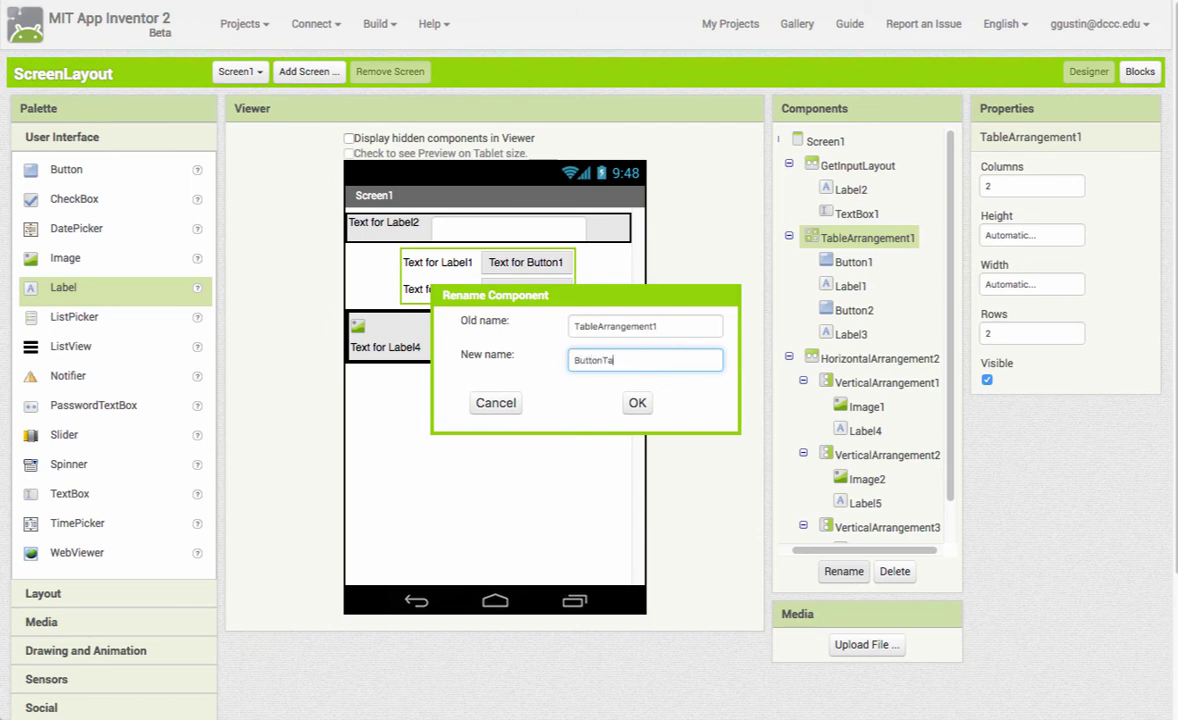
pyautogui.click(638, 404)
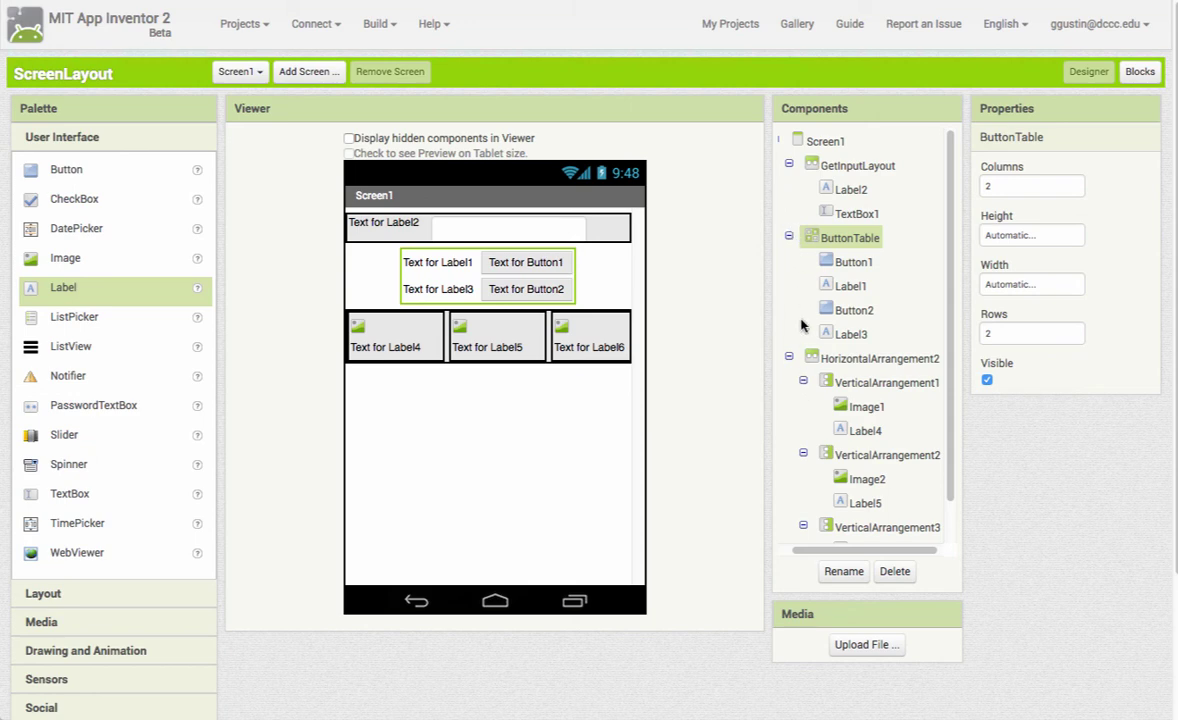
# Collapse GetInputLayout, ButtonTable and HorizontalArrangement2 in the component tree so their nested components are hidden
pyautogui.click(804, 383)
pyautogui.click(812, 383)
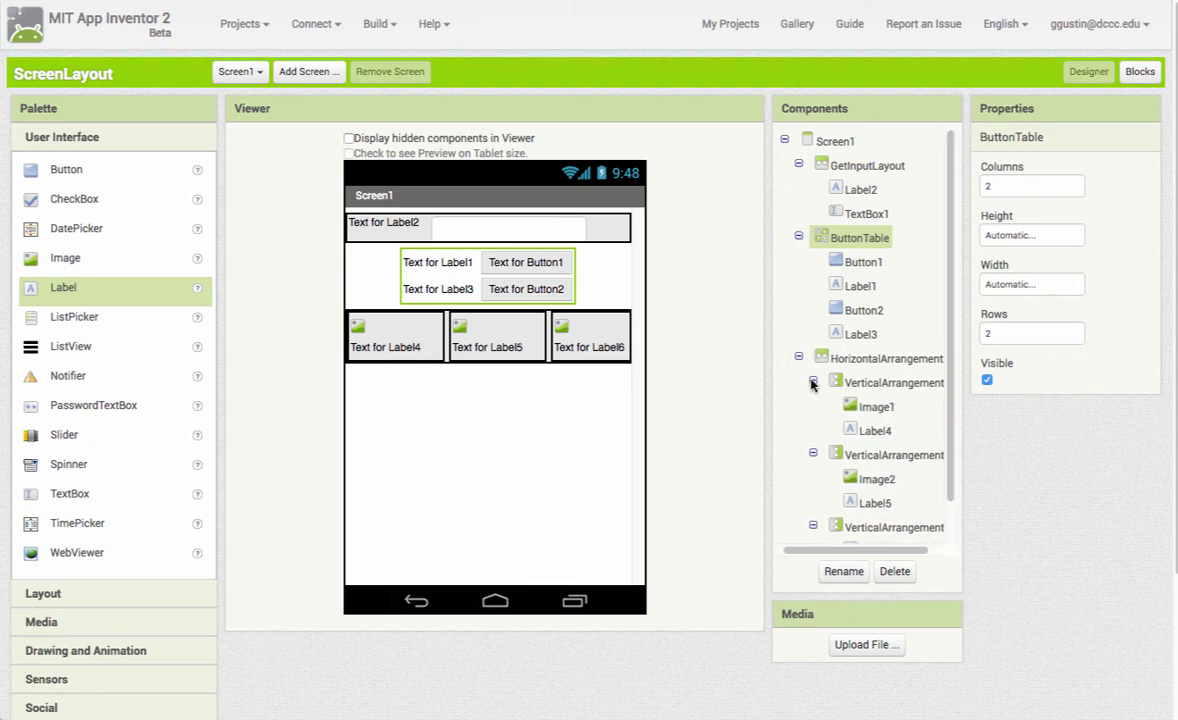
pyautogui.click(812, 452)
pyautogui.click(812, 452)
pyautogui.click(799, 238)
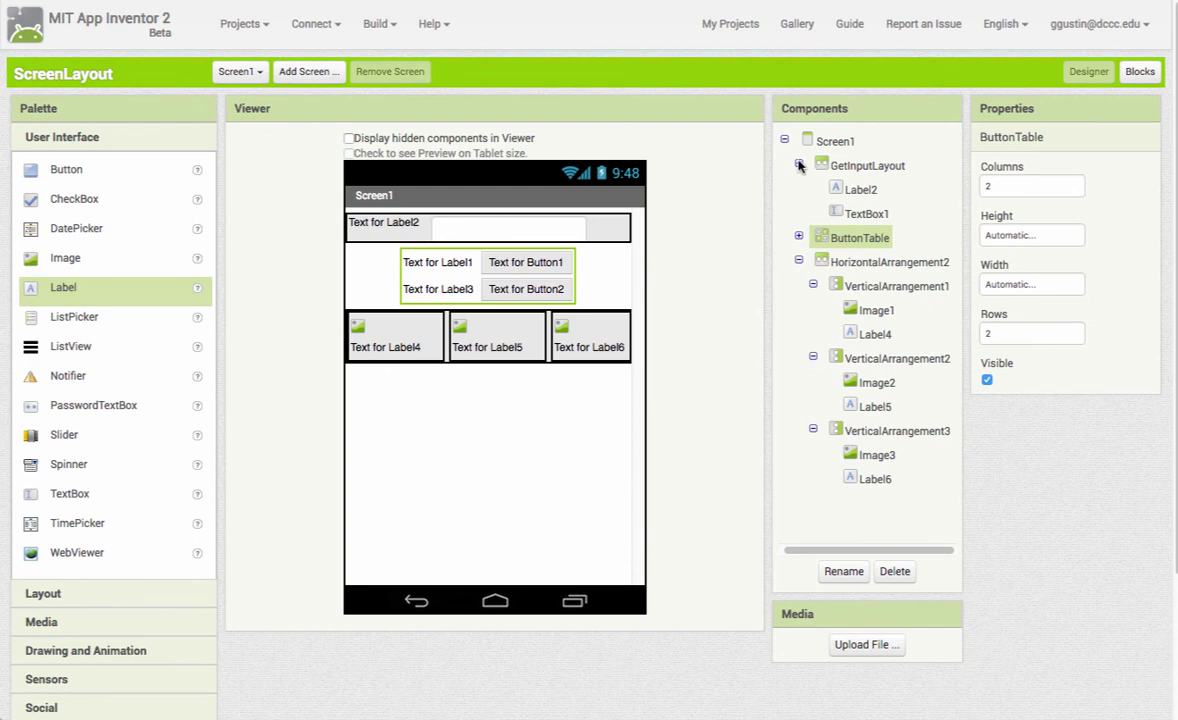
pyautogui.click(798, 164)
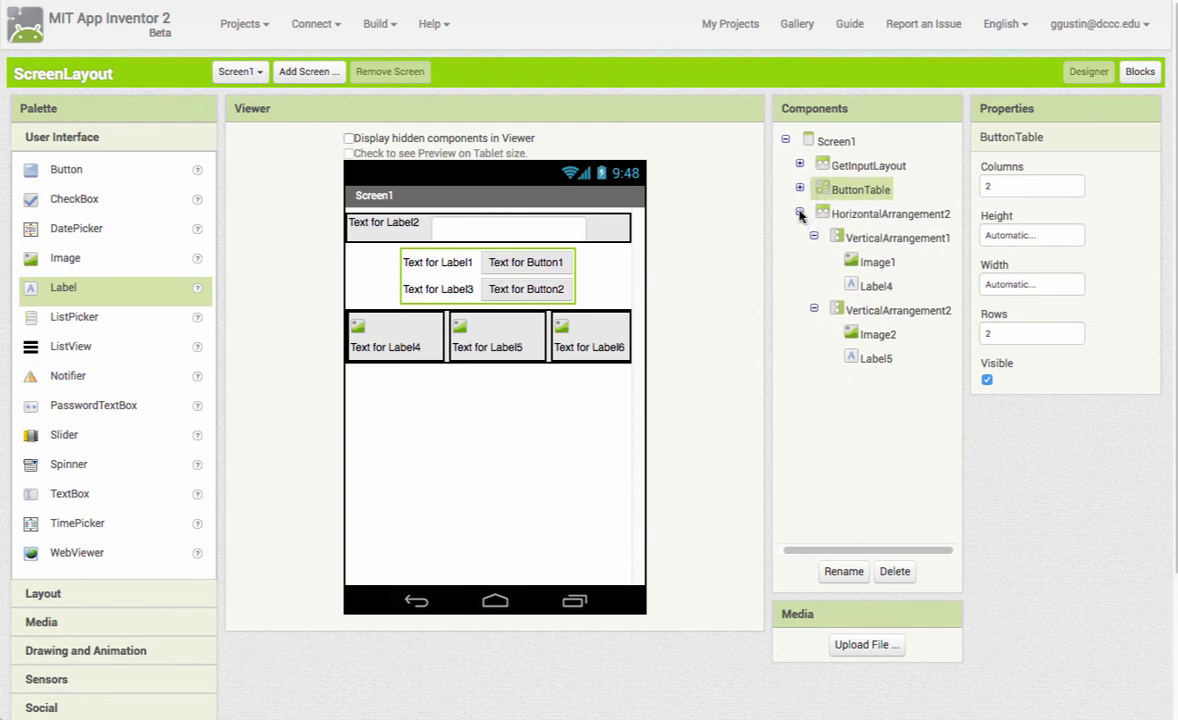
pyautogui.click(799, 214)
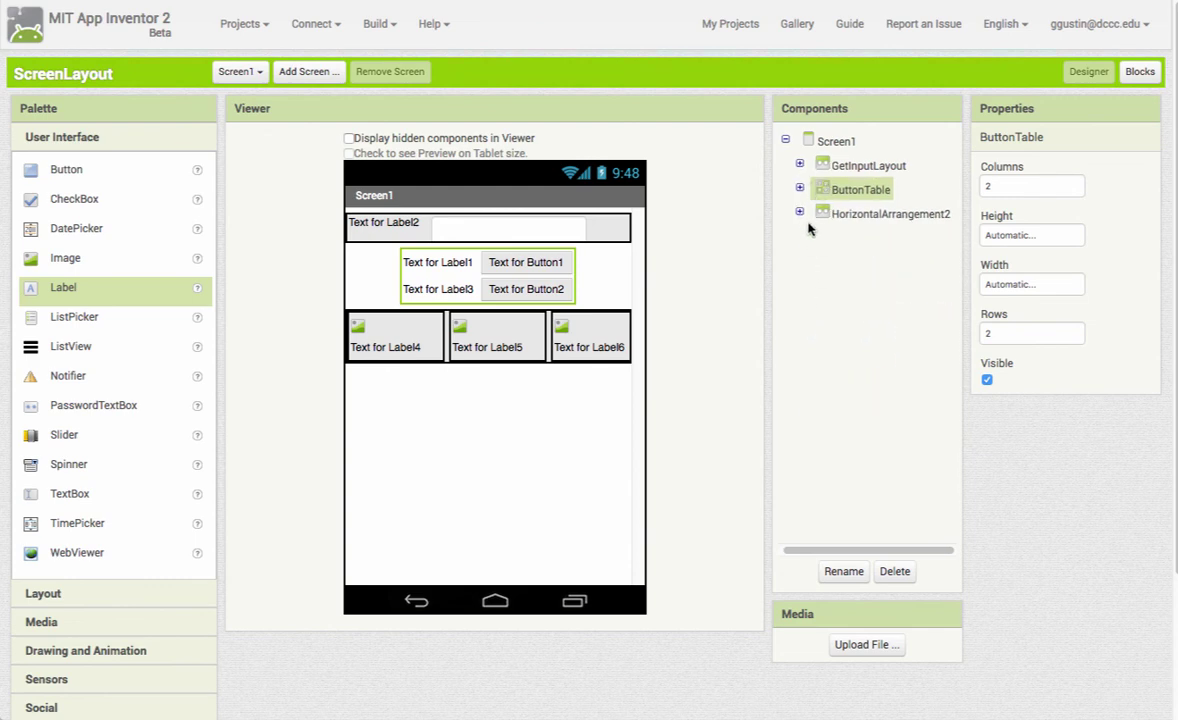